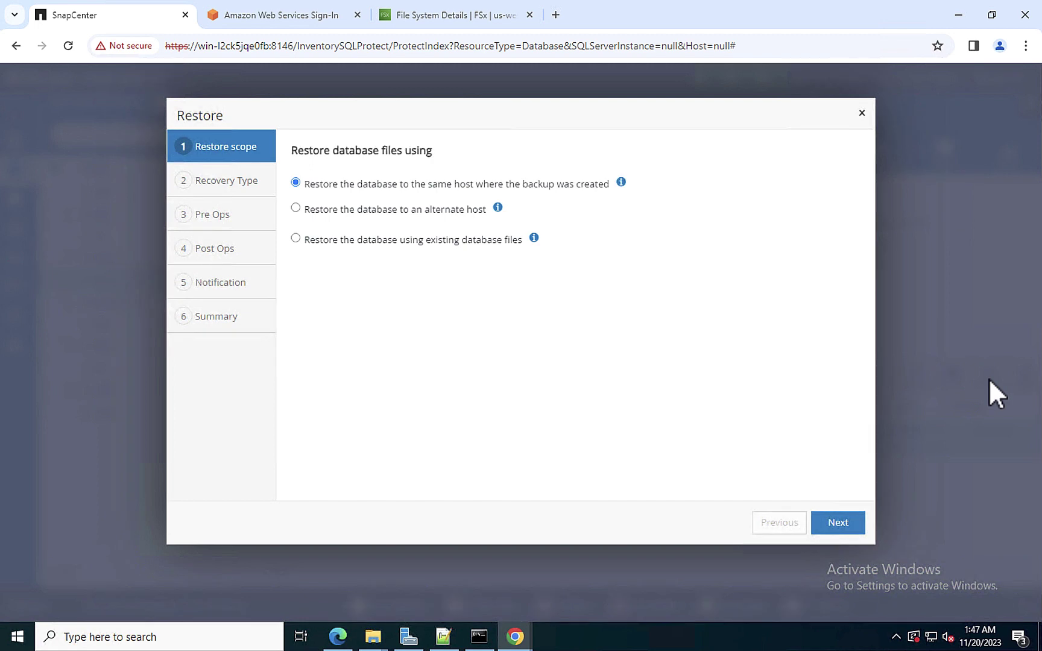
# Set the restore scope to alternate host WIN-HLEAO5SKTEE and name the restored database VMCDBRestored
pyautogui.click(295, 208)
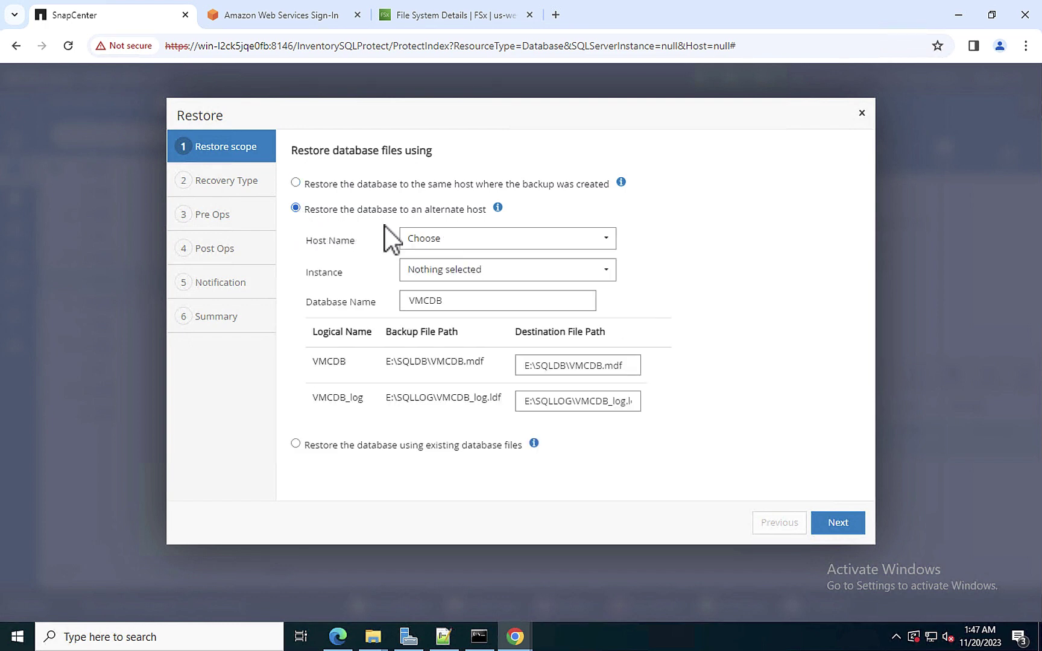
pyautogui.click(604, 242)
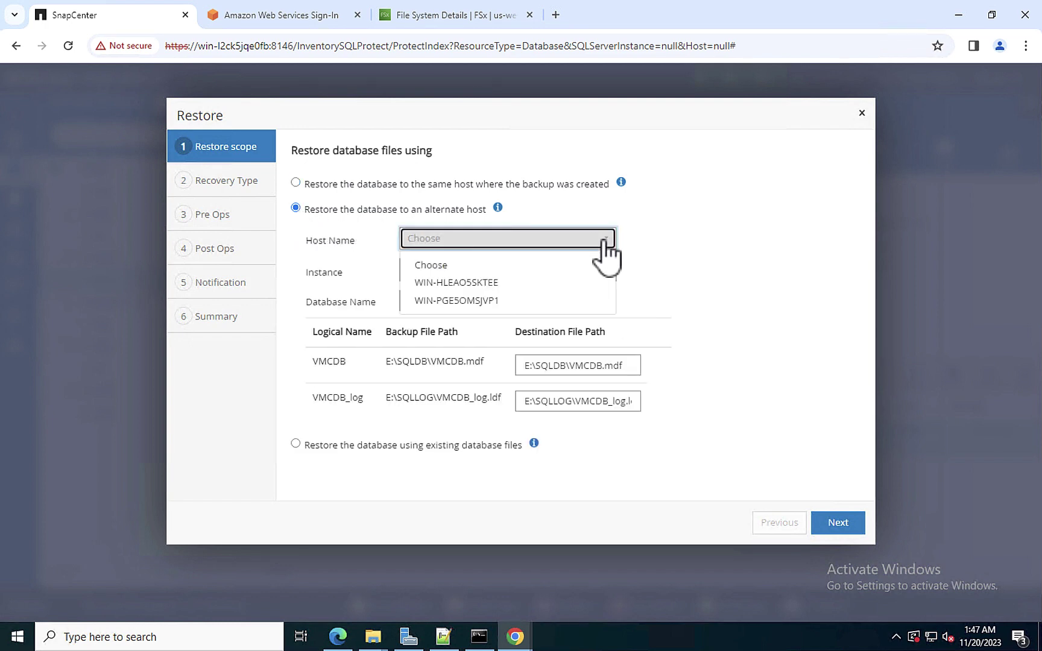
pyautogui.click(482, 287)
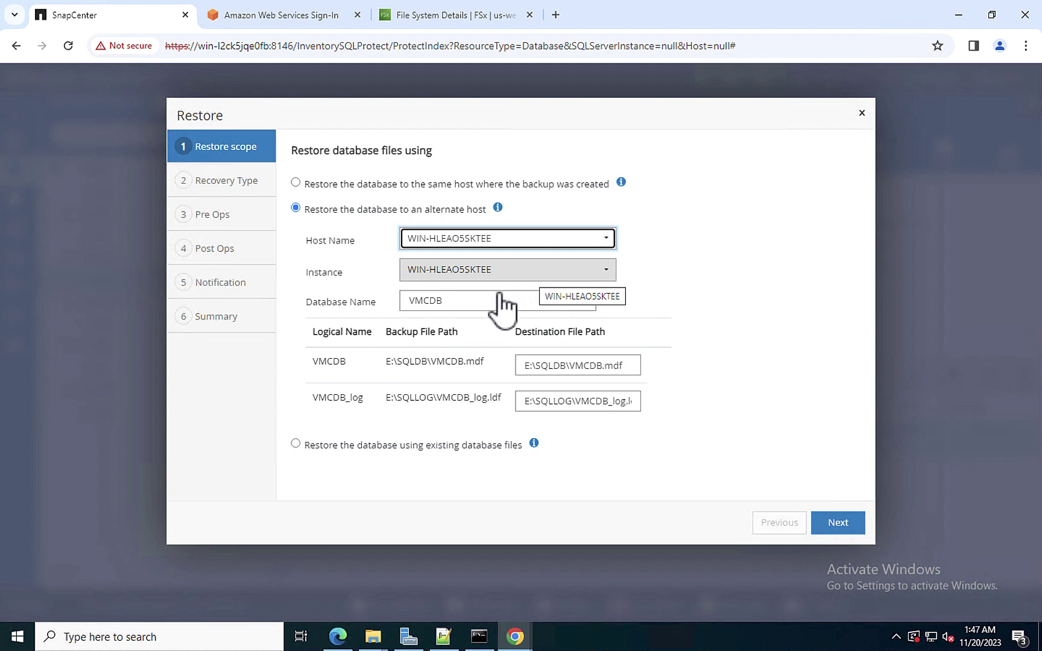
pyautogui.click(470, 302)
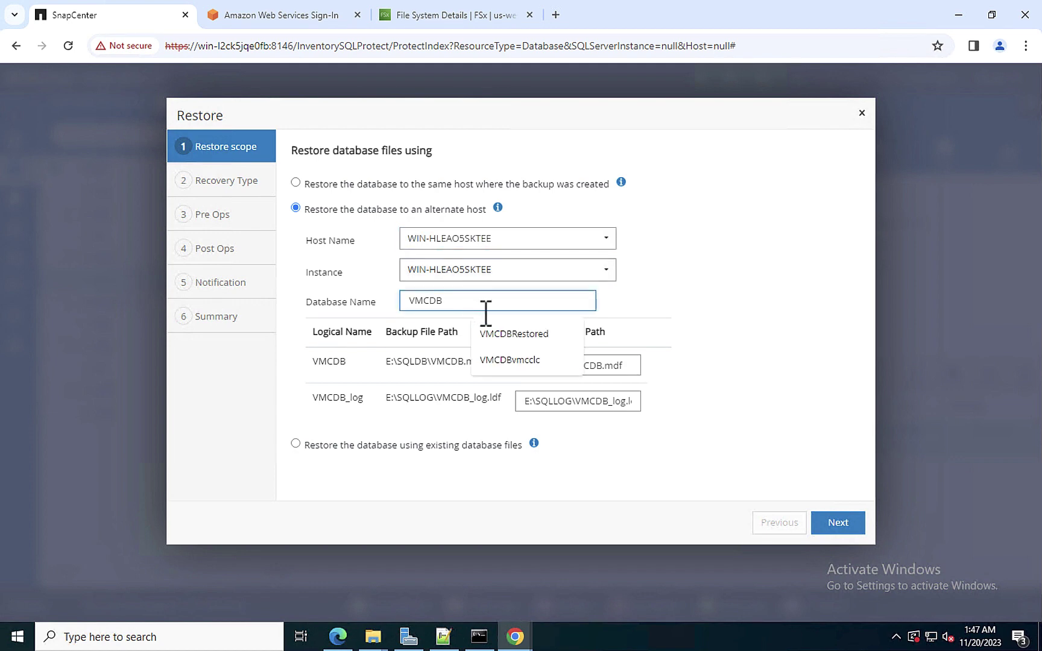
pyautogui.click(499, 336)
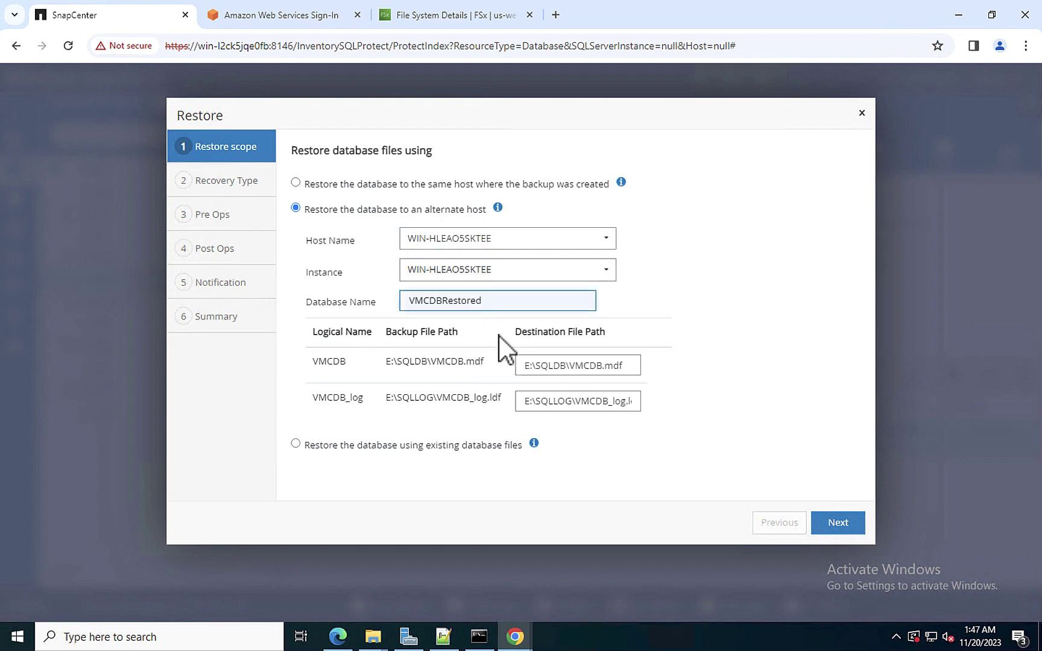
# Change the destination paths of the VMCDB data file and the VMCDB_log file to the F: drive
pyautogui.click(532, 371)
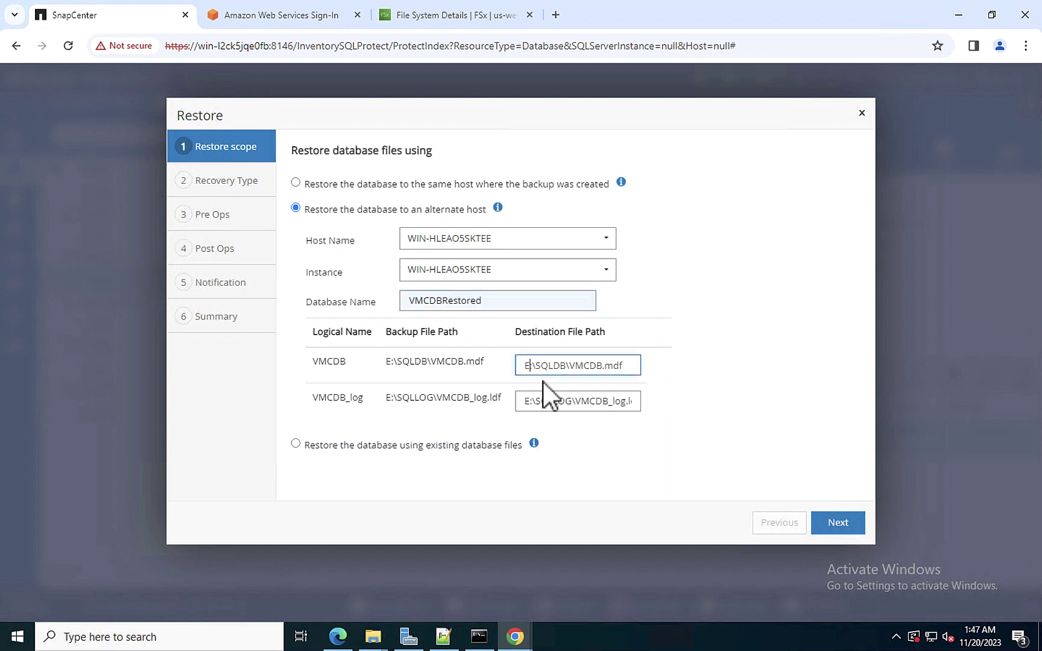
pyautogui.press('BackSpace')
pyautogui.write('F')
pyautogui.click(530, 403)
pyautogui.press('BackSpace')
pyautogui.write('F')
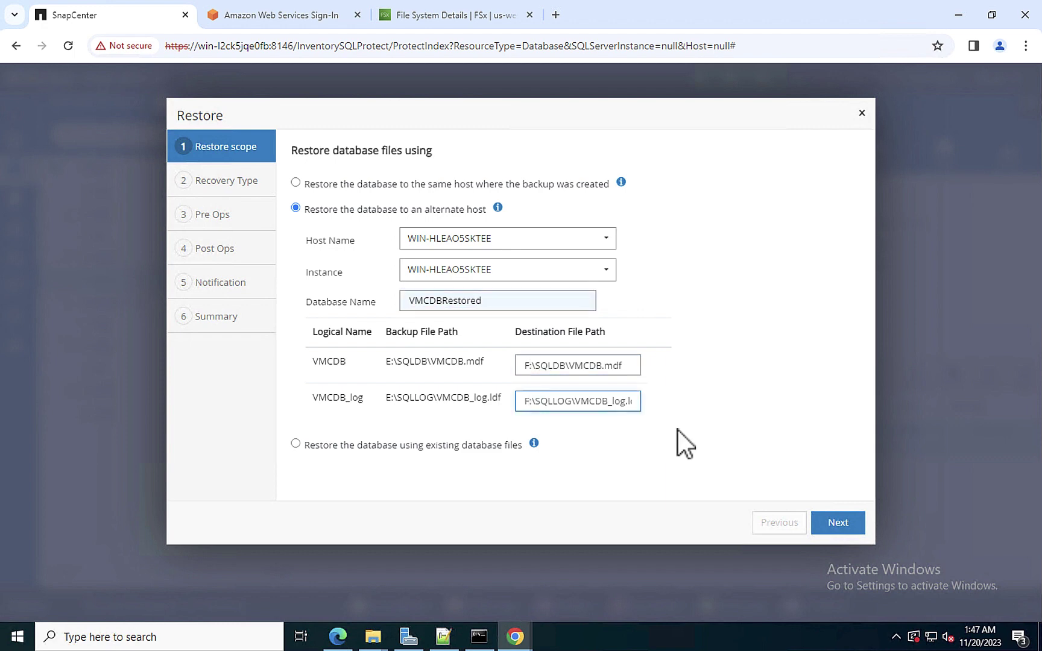
# Keep the default recovery, pre-restore, post-restore and notification settings, and submit the alternate-host restore job
pyautogui.click(837, 523)
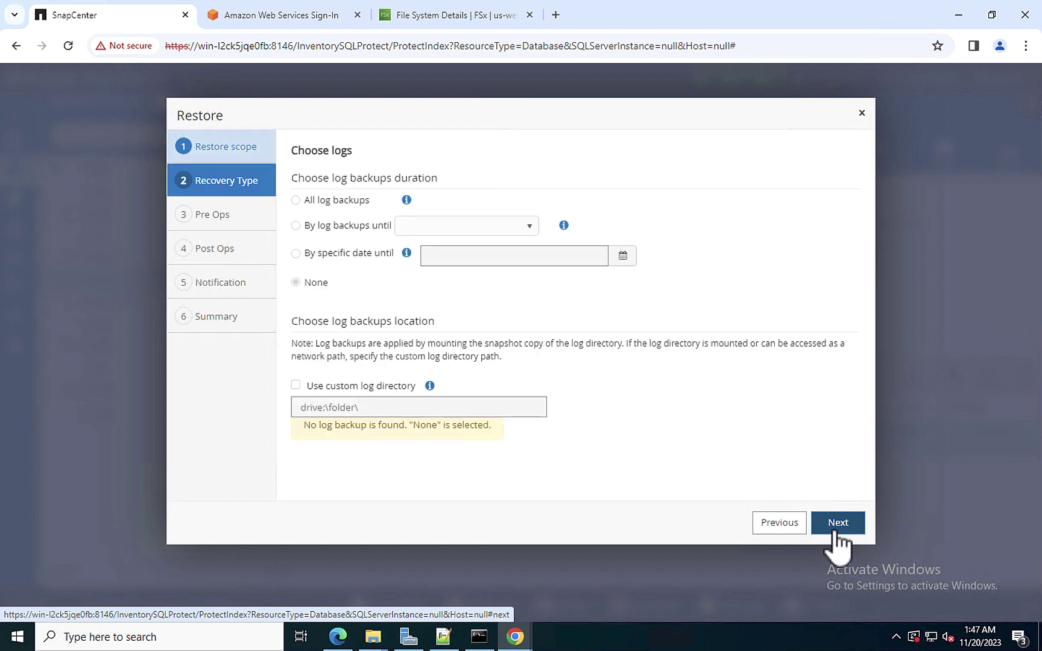
pyautogui.click(836, 528)
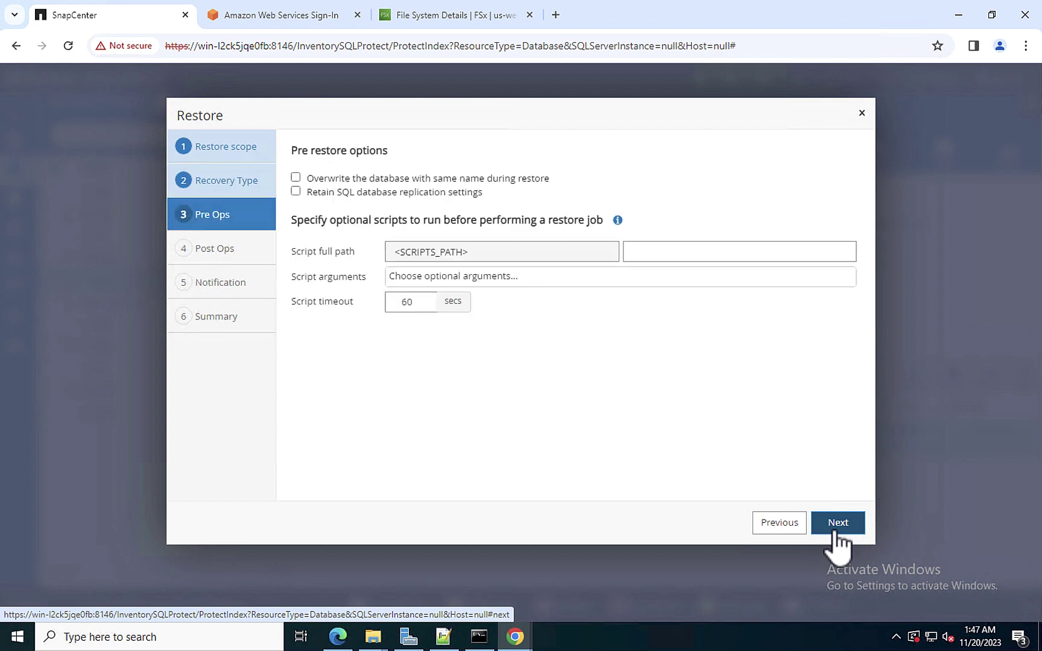
pyautogui.click(836, 529)
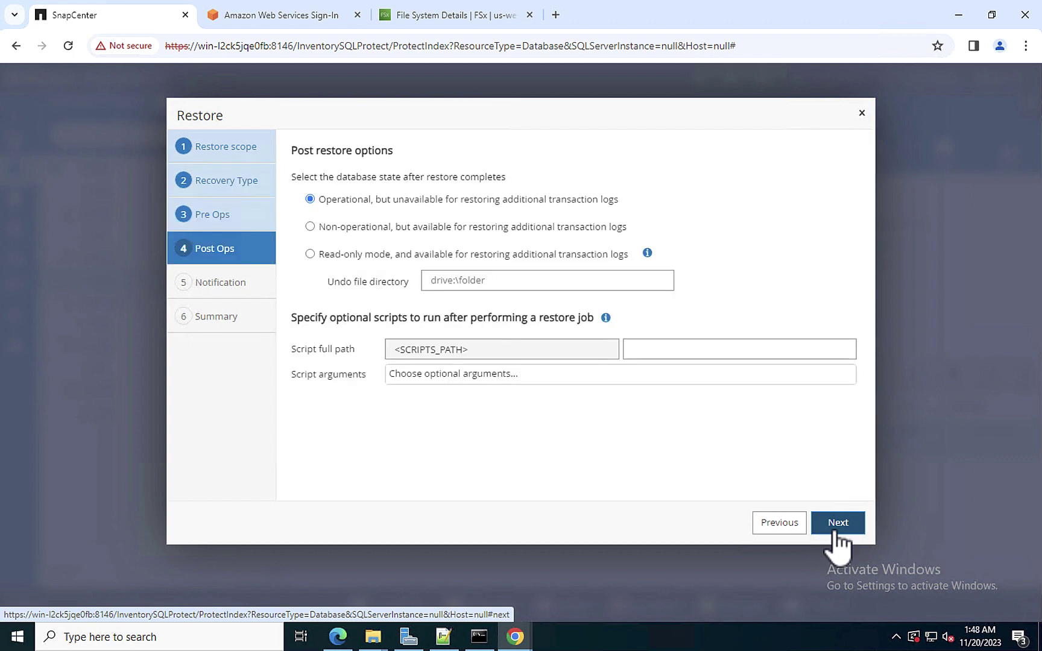
pyautogui.click(837, 529)
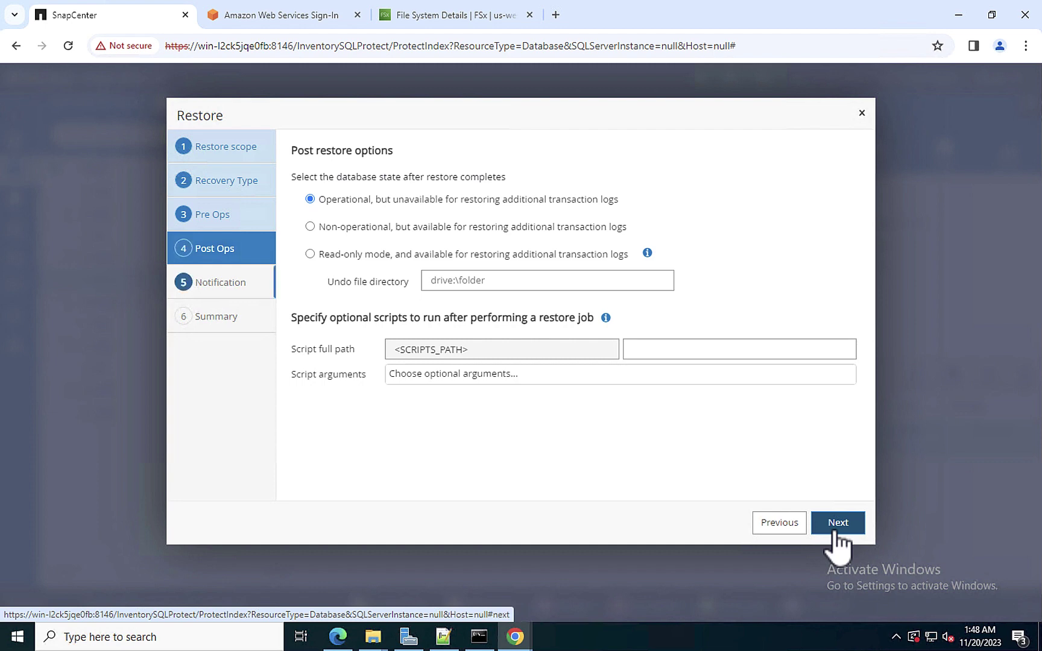
pyautogui.click(837, 531)
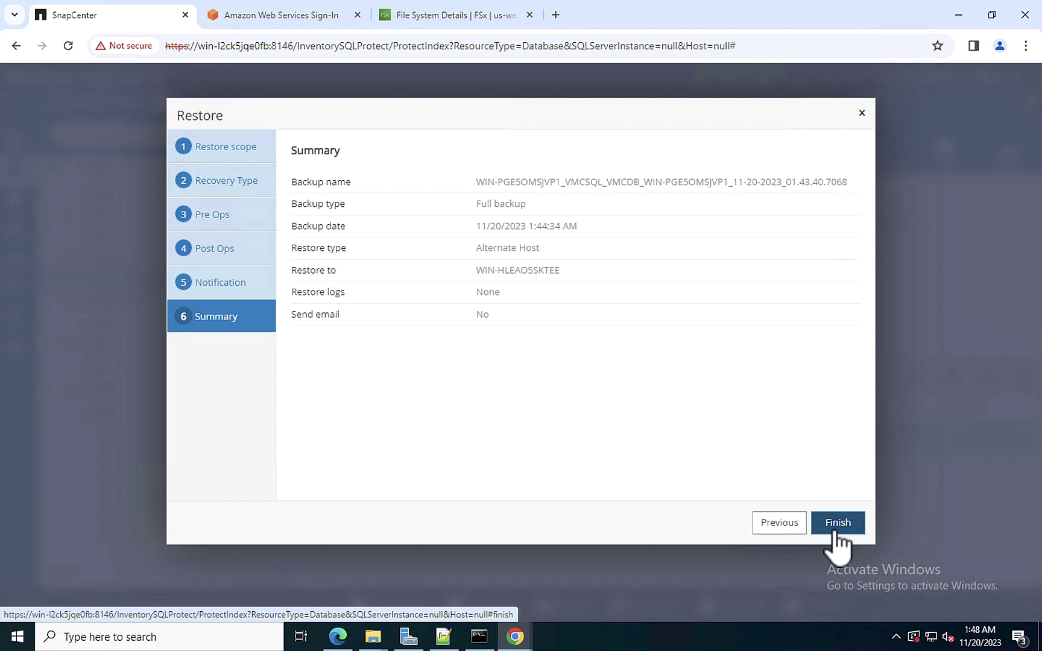
pyautogui.click(839, 523)
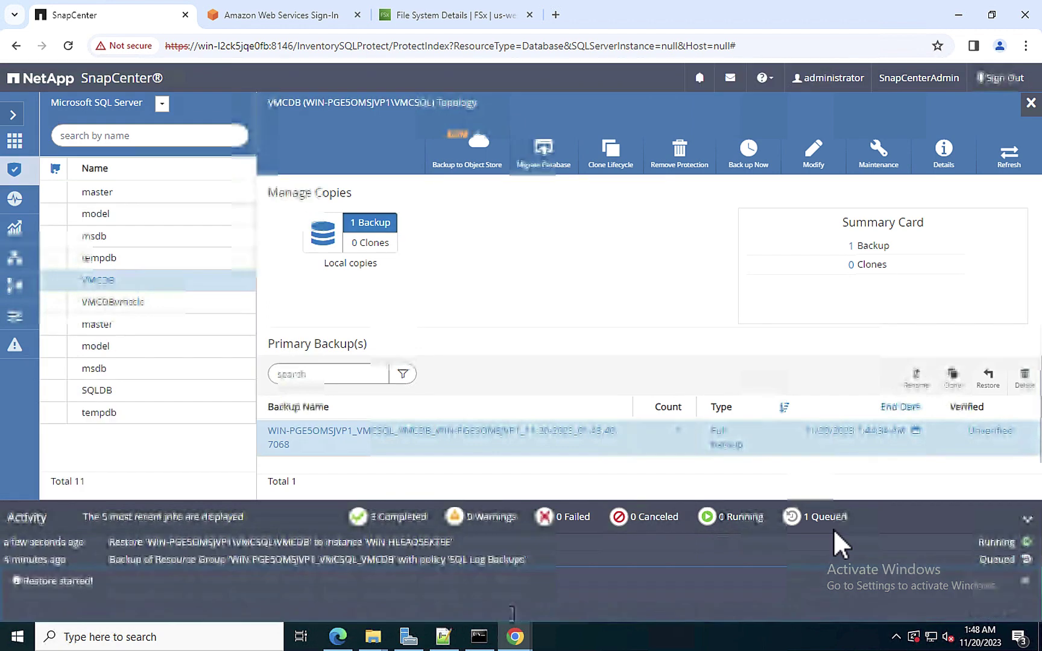
# Open the details of the running restore job and expand its task tree to examine the mounting of data and log backups
pyautogui.click(440, 541)
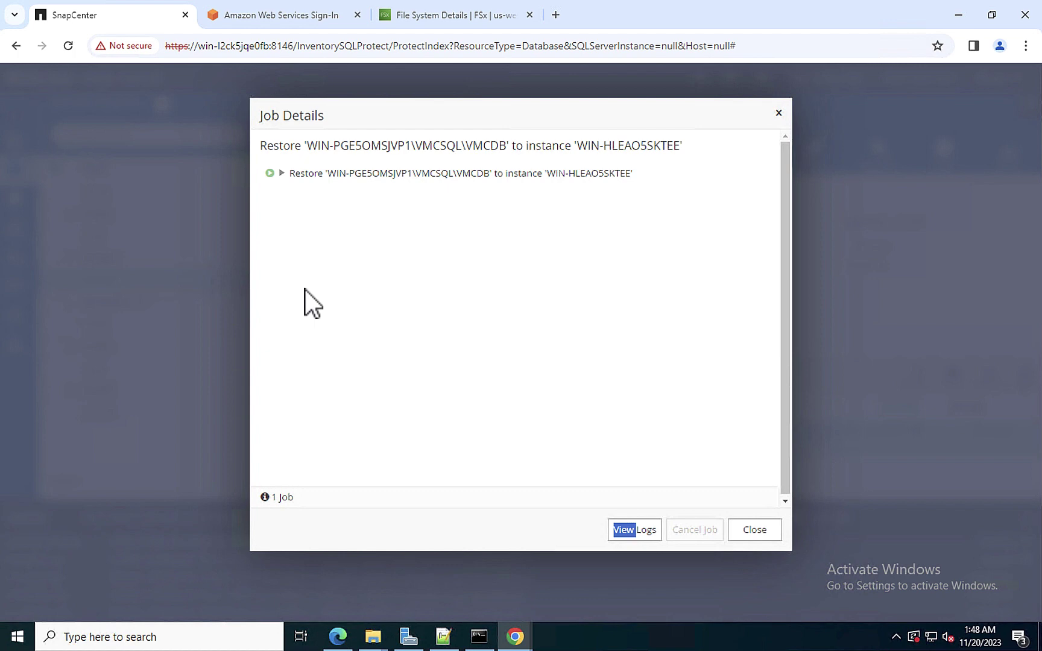
pyautogui.click(282, 174)
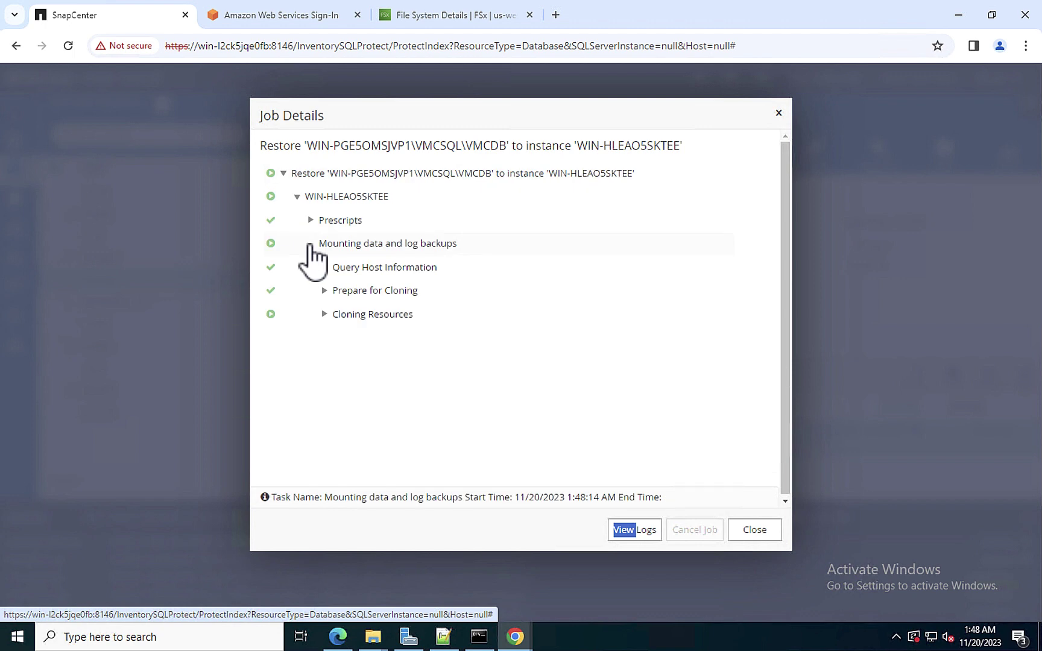
pyautogui.click(310, 244)
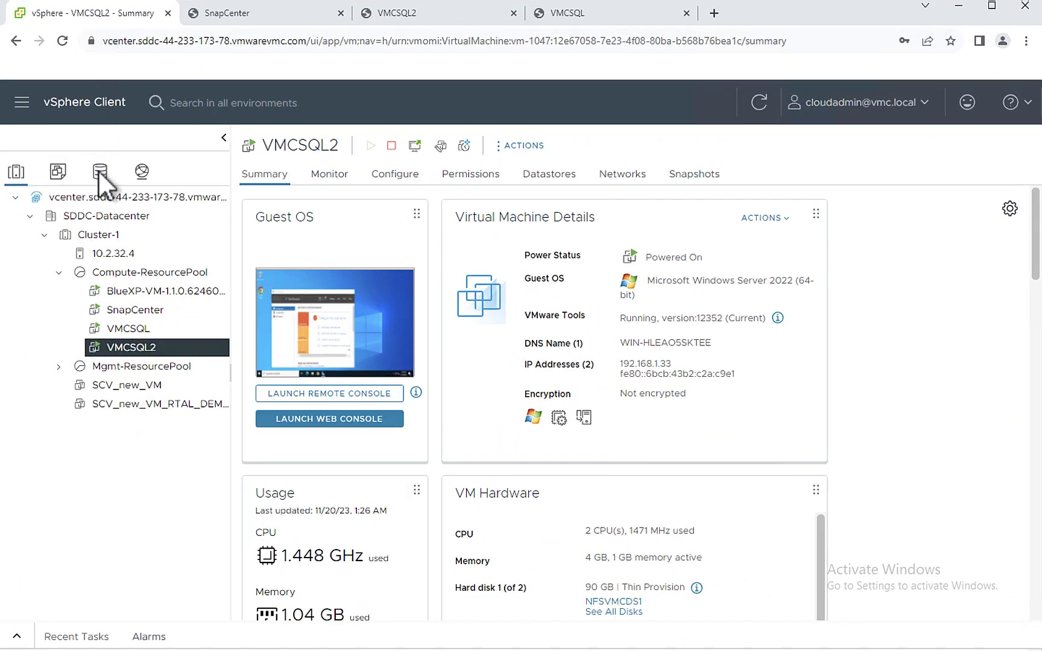
# Switch to the vSphere Client and refresh the datastore inventory to check for the cloned datastore
pyautogui.click(100, 172)
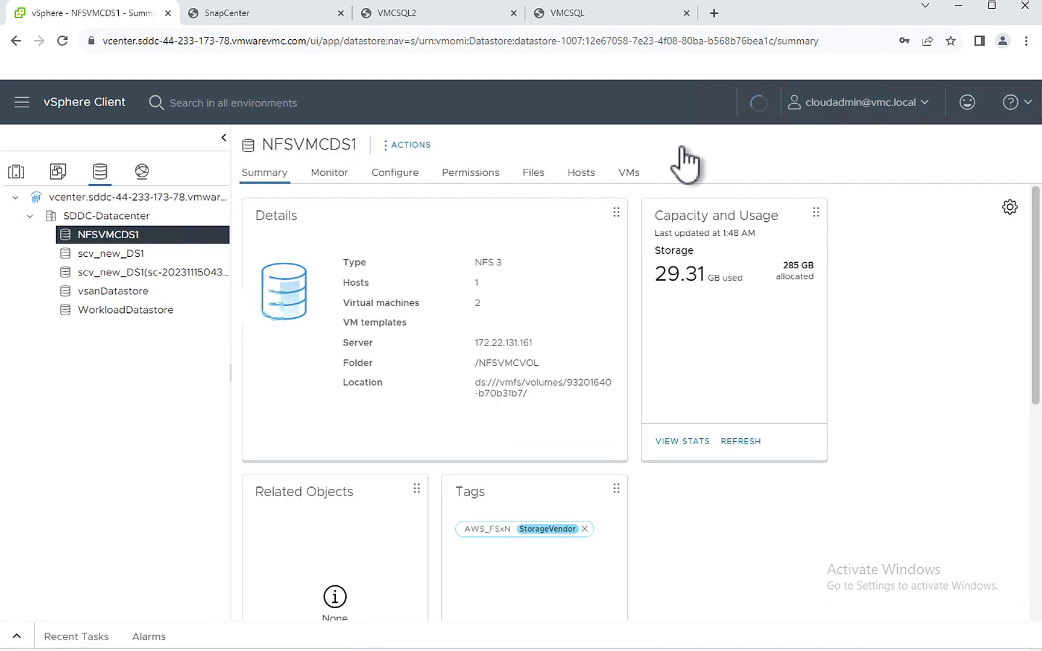
pyautogui.click(761, 104)
pyautogui.moveTo(229, 373); pyautogui.dragTo(317, 265)
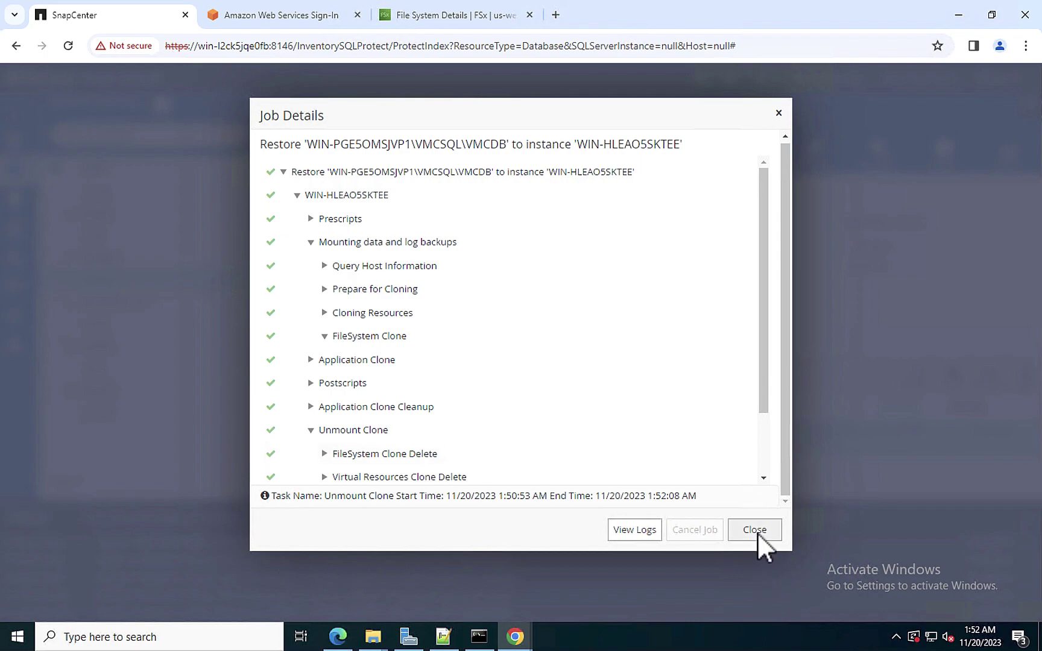
# Close the job details, connect to WIN-HLEAO5SKTEE in SQL Server Management Studio, and select VMCDBRestored among its databases
pyautogui.click(755, 530)
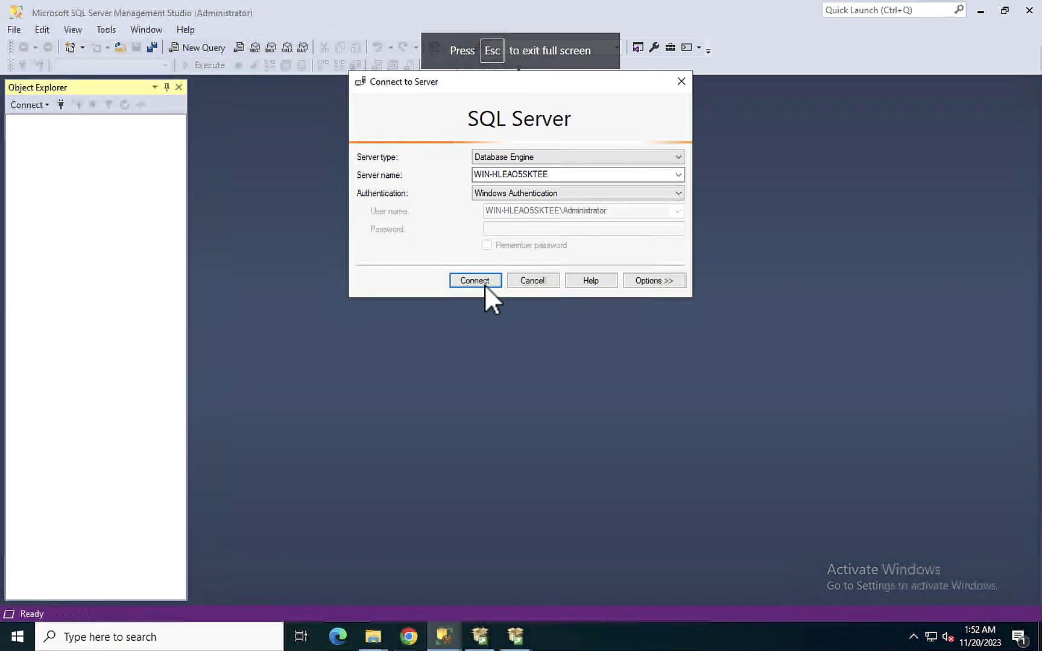
pyautogui.click(485, 285)
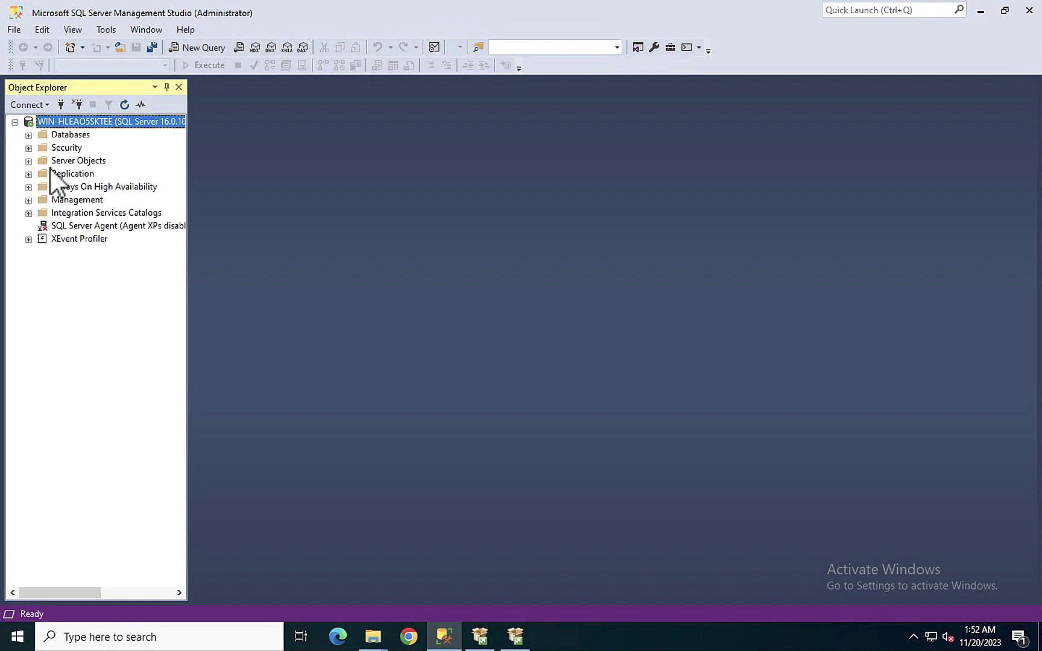
pyautogui.click(28, 135)
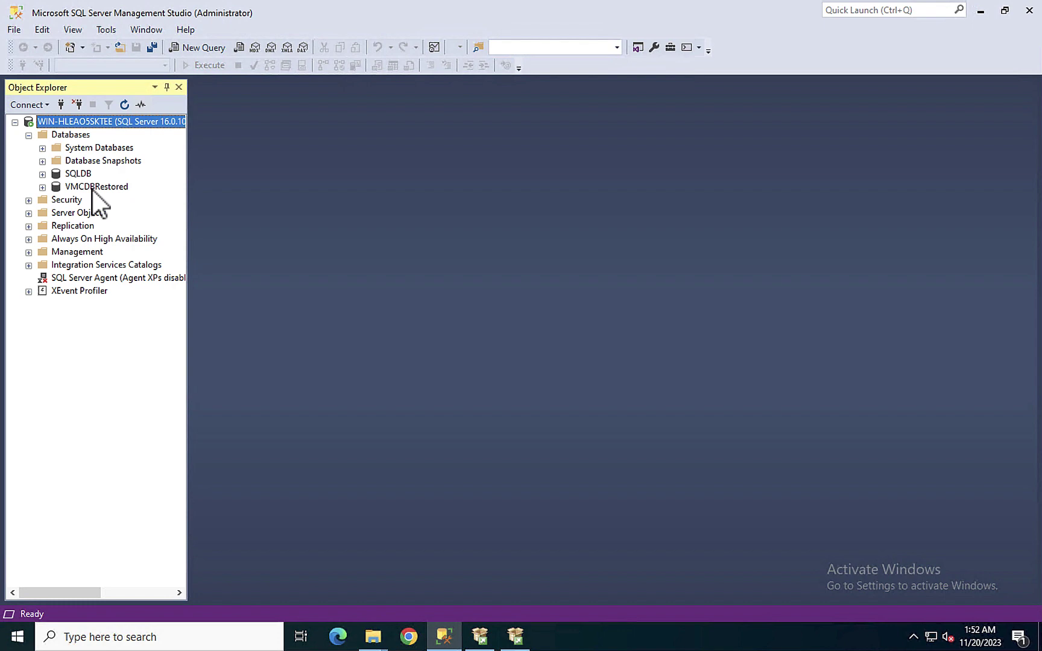
pyautogui.click(93, 187)
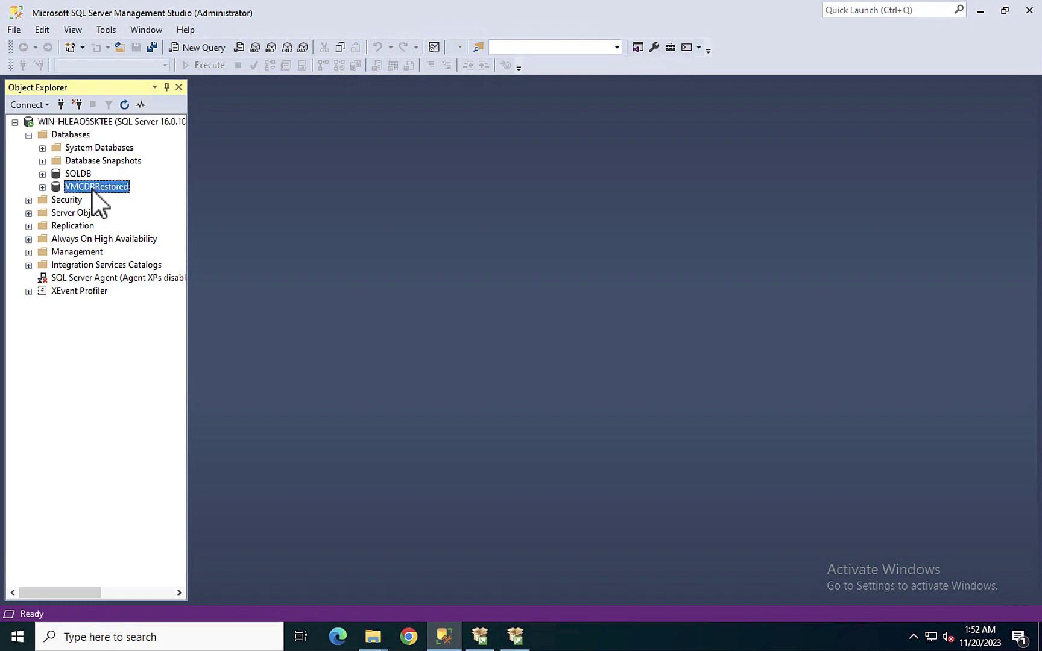
# Switch to File Explorer and check the SQLDB and SQLLog folders on the SQLData (F:) drive for the restored VMCDB files
pyautogui.hotkey('alt', 'Tab')
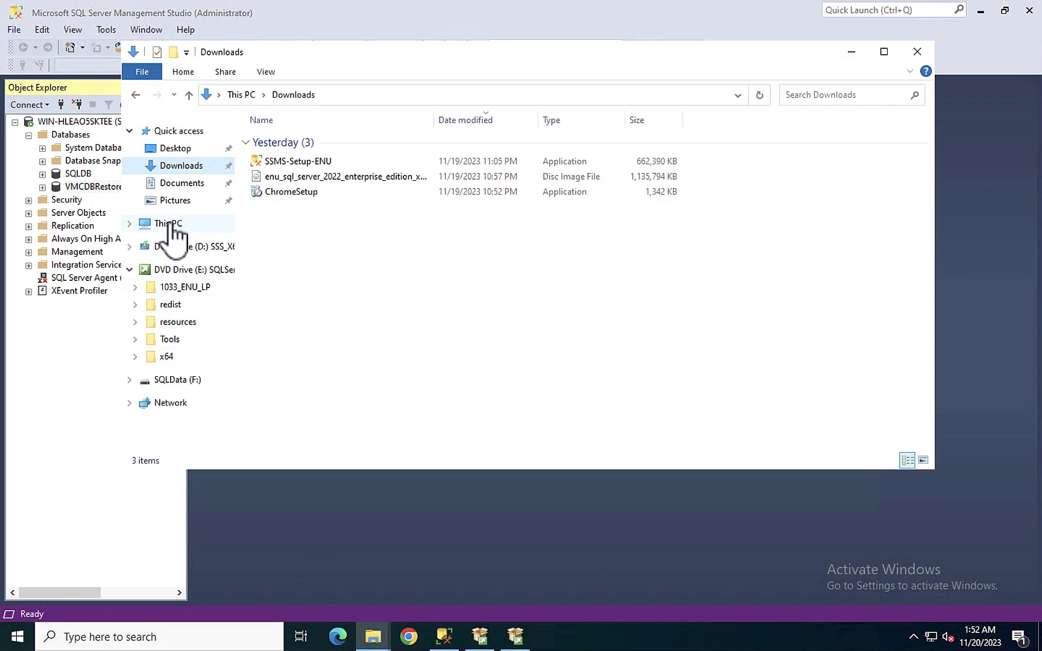
pyautogui.click(168, 224)
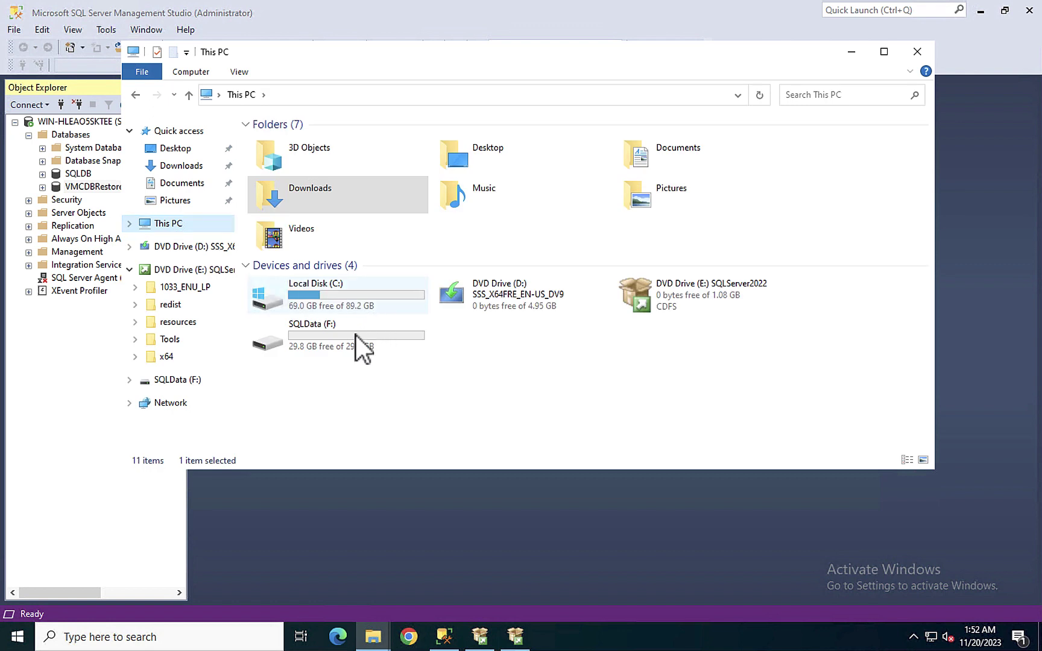
pyautogui.doubleClick(353, 339)
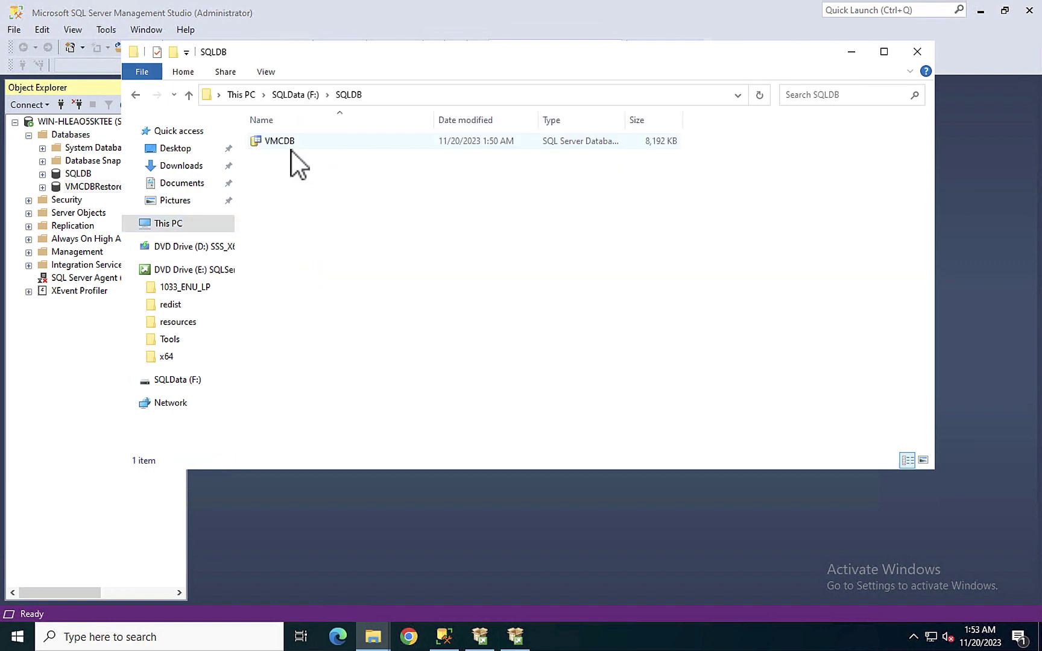
pyautogui.click(136, 94)
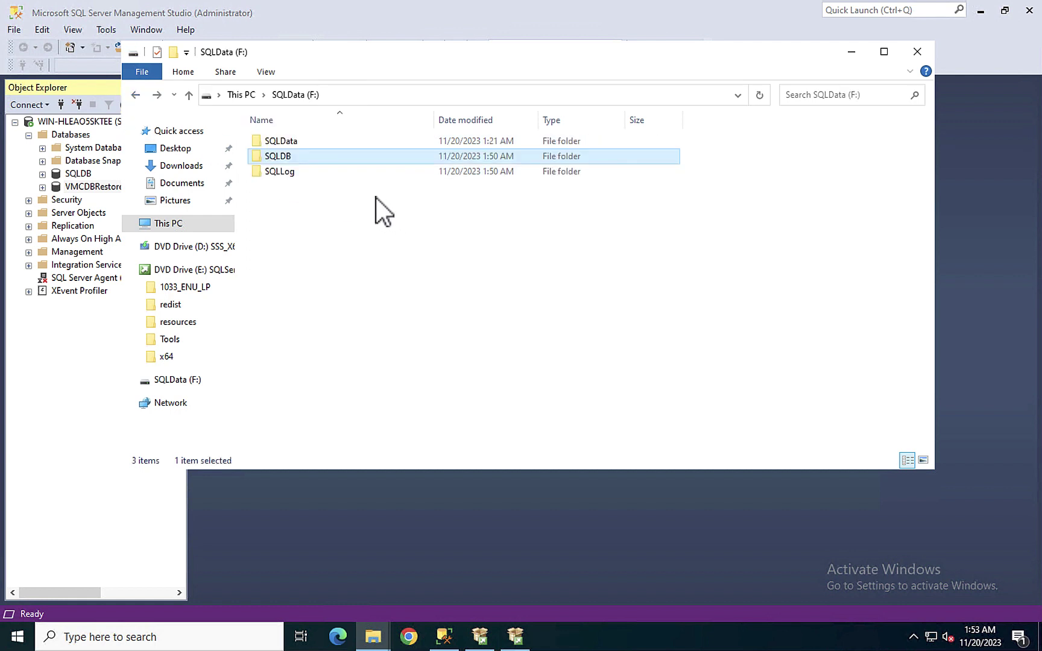
pyautogui.doubleClick(291, 175)
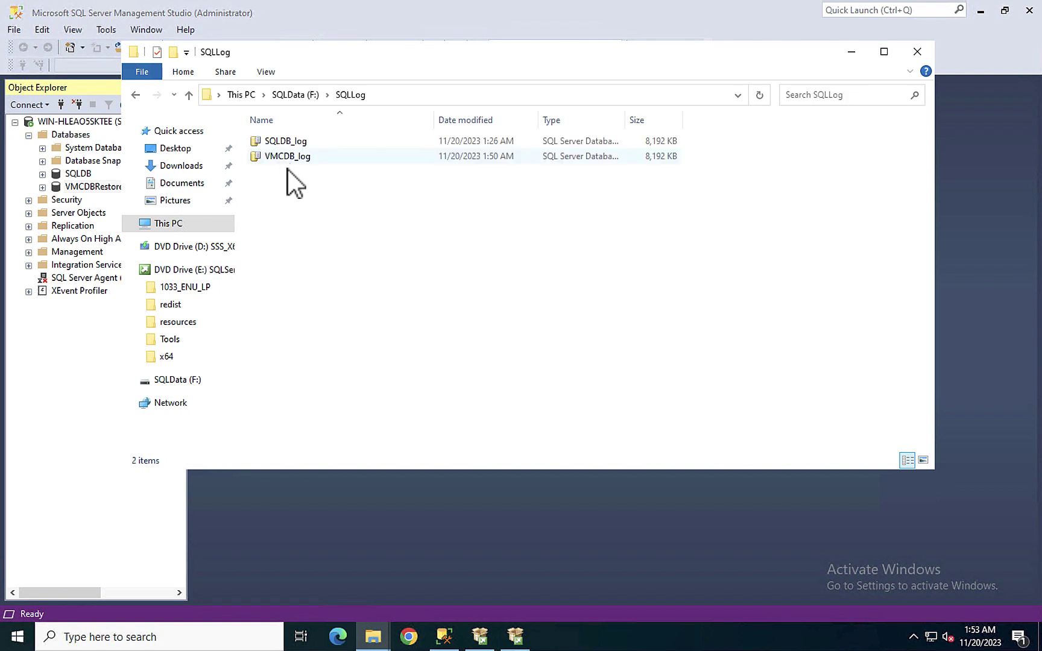
pyautogui.click(286, 162)
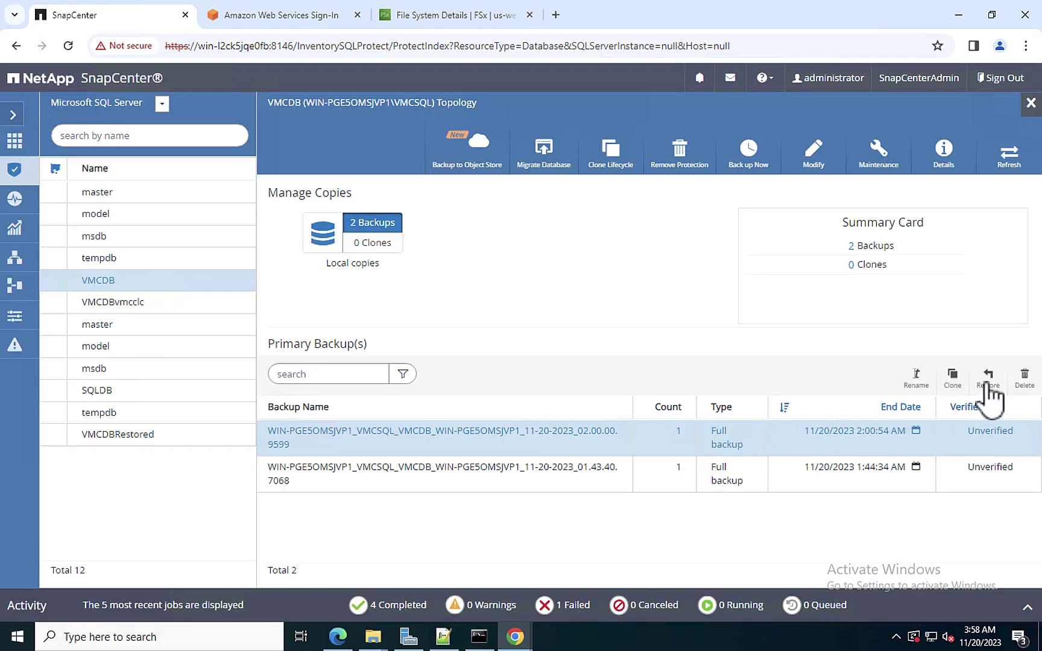
# In SnapCenter, start restoring the 11/20/2023 2:00:54 AM VMCDB backup to its original host without log backups
pyautogui.click(987, 384)
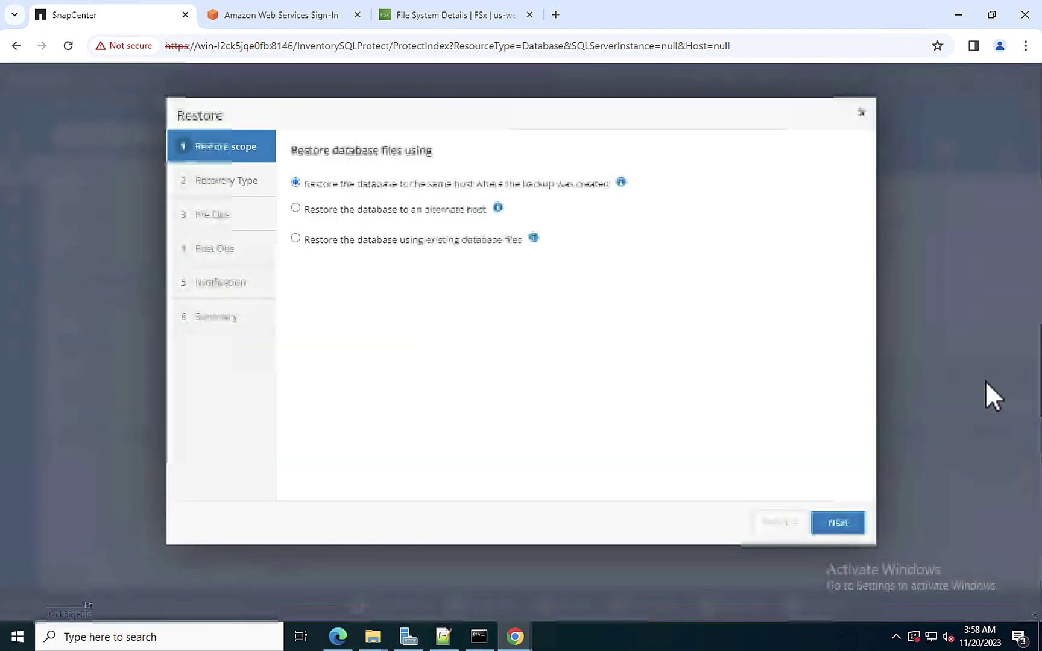
pyautogui.click(831, 529)
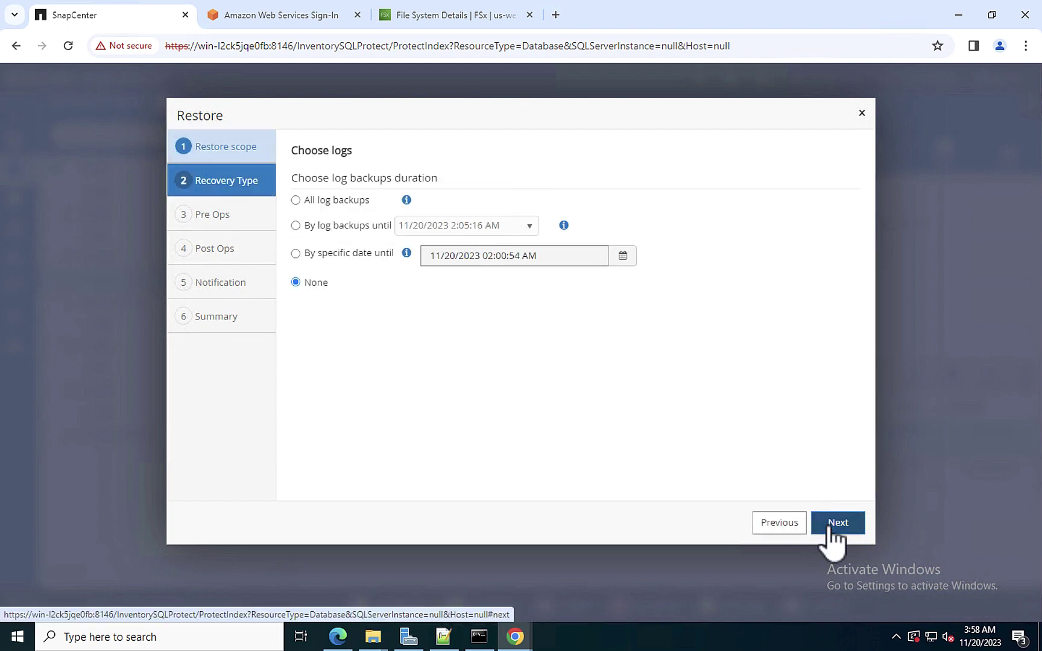
pyautogui.click(831, 530)
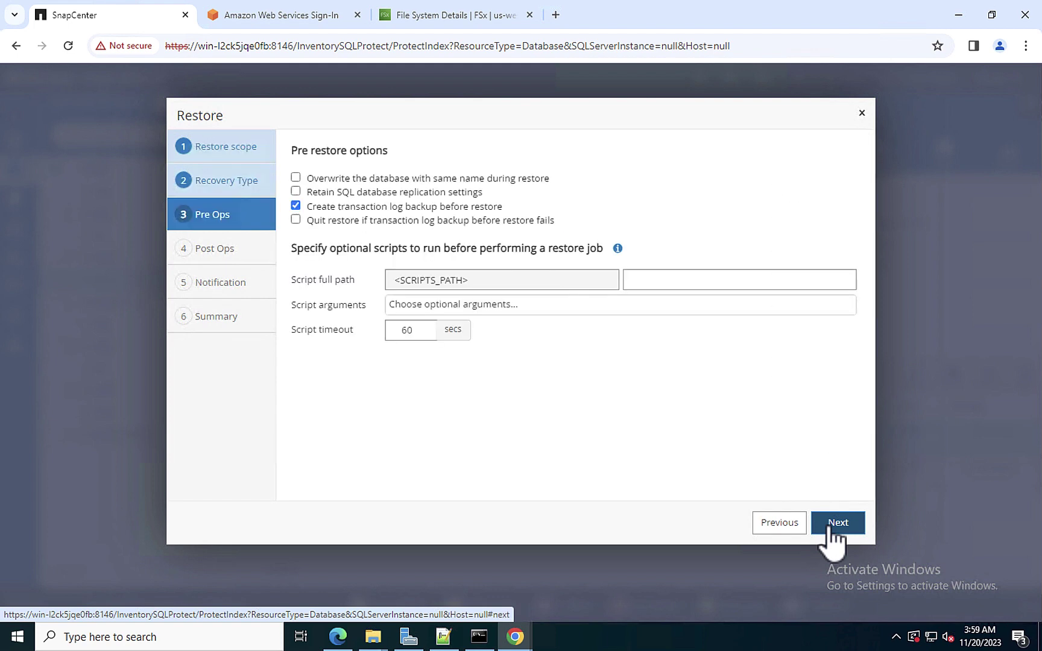
# Set the restore to overwrite the same-named database and leave it operational, submit it without email notifications, and open the running job's details
pyautogui.click(295, 178)
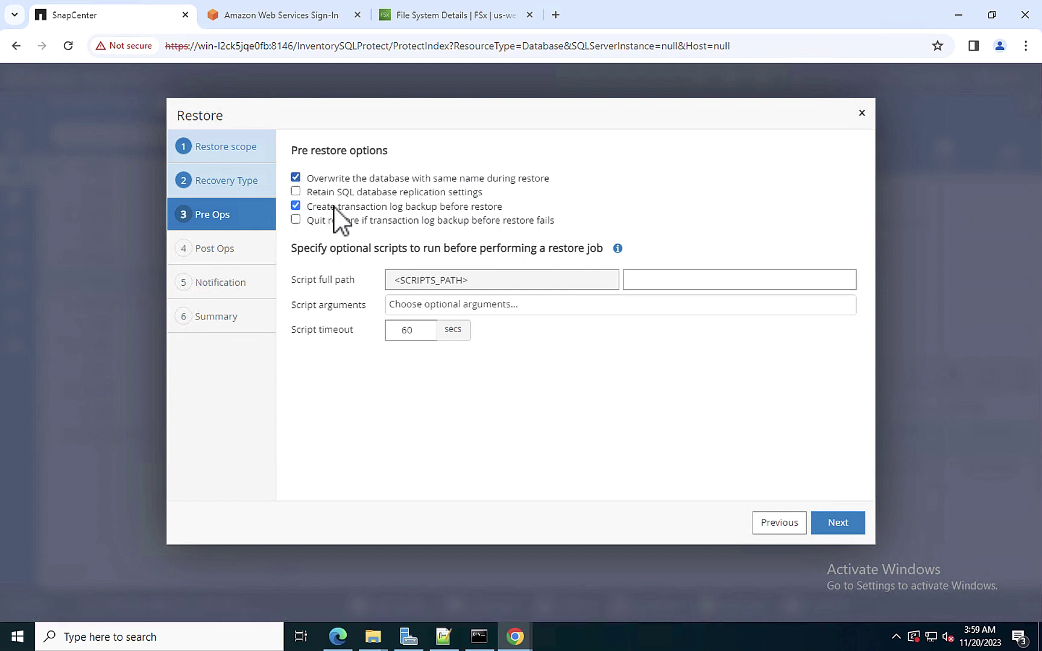
pyautogui.click(830, 525)
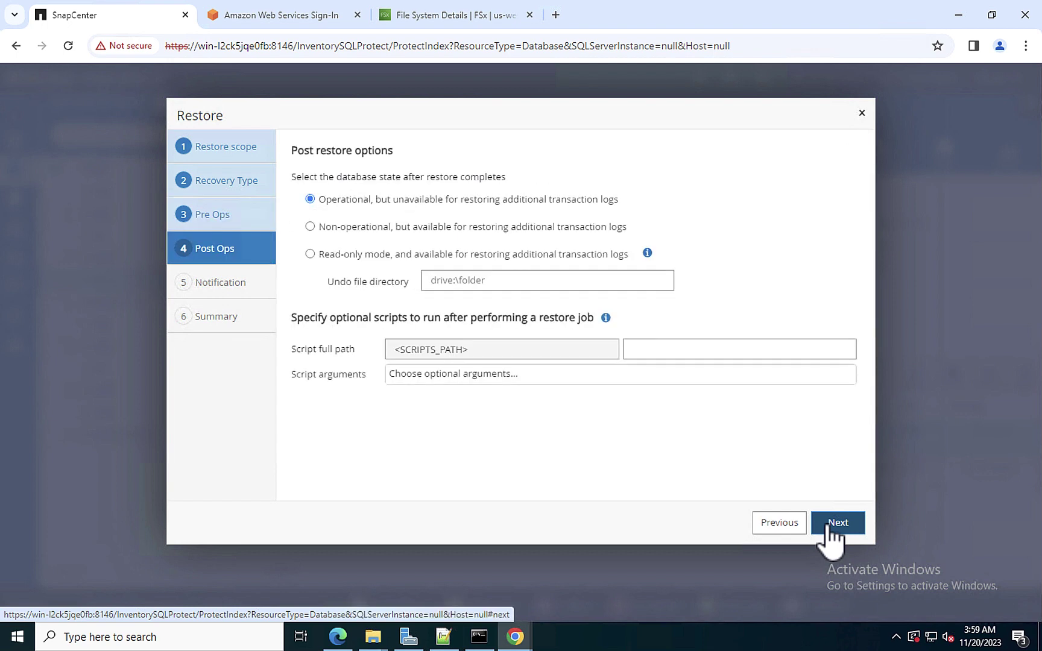
pyautogui.click(830, 525)
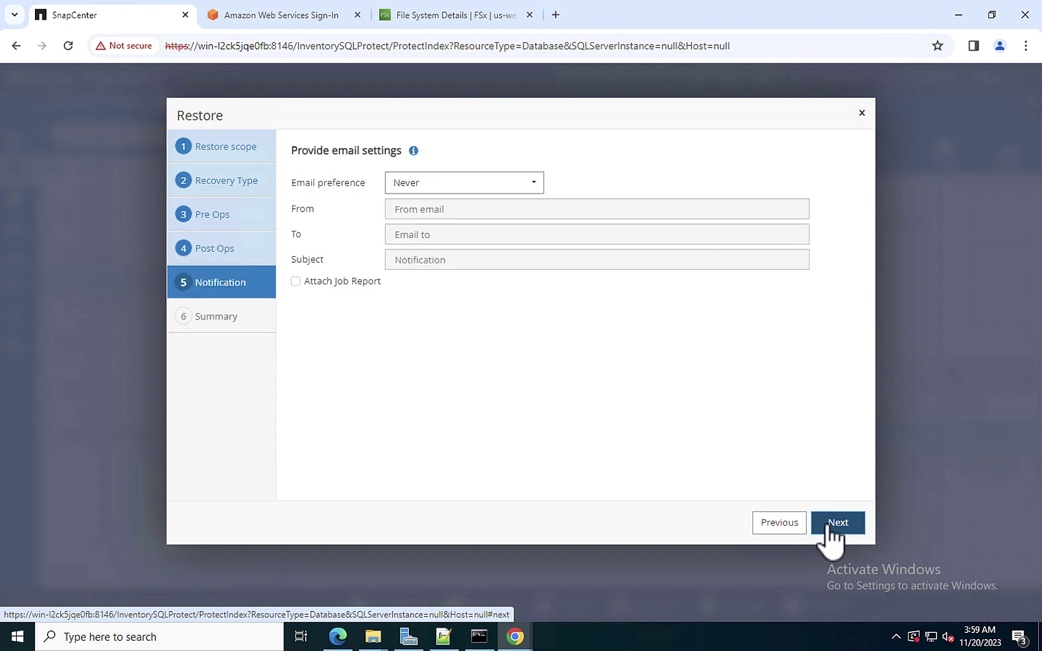
pyautogui.click(831, 525)
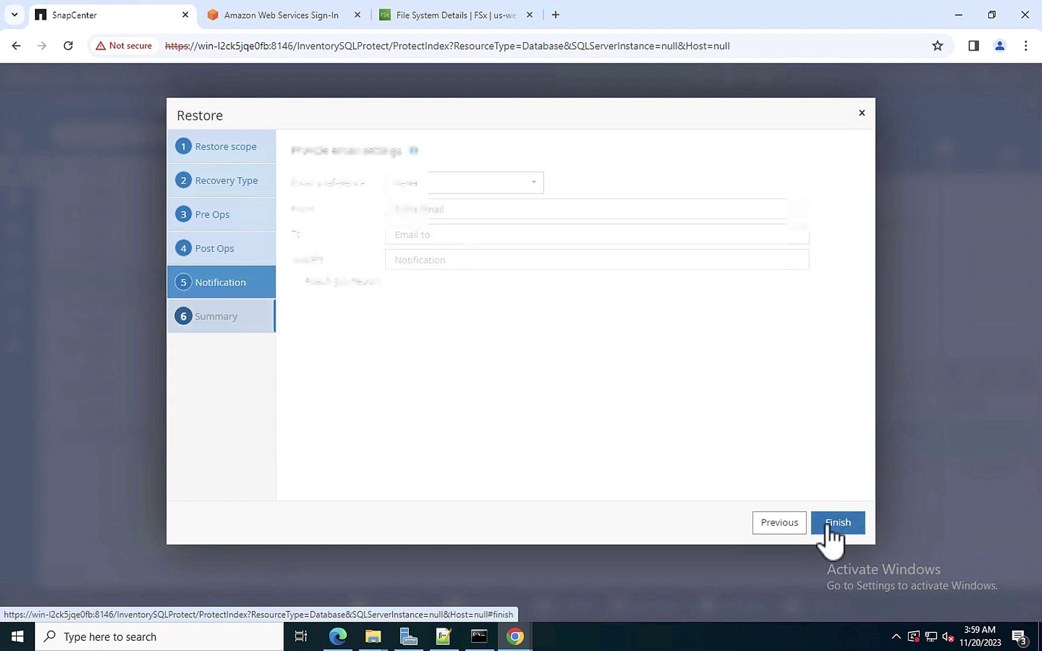
pyautogui.click(830, 527)
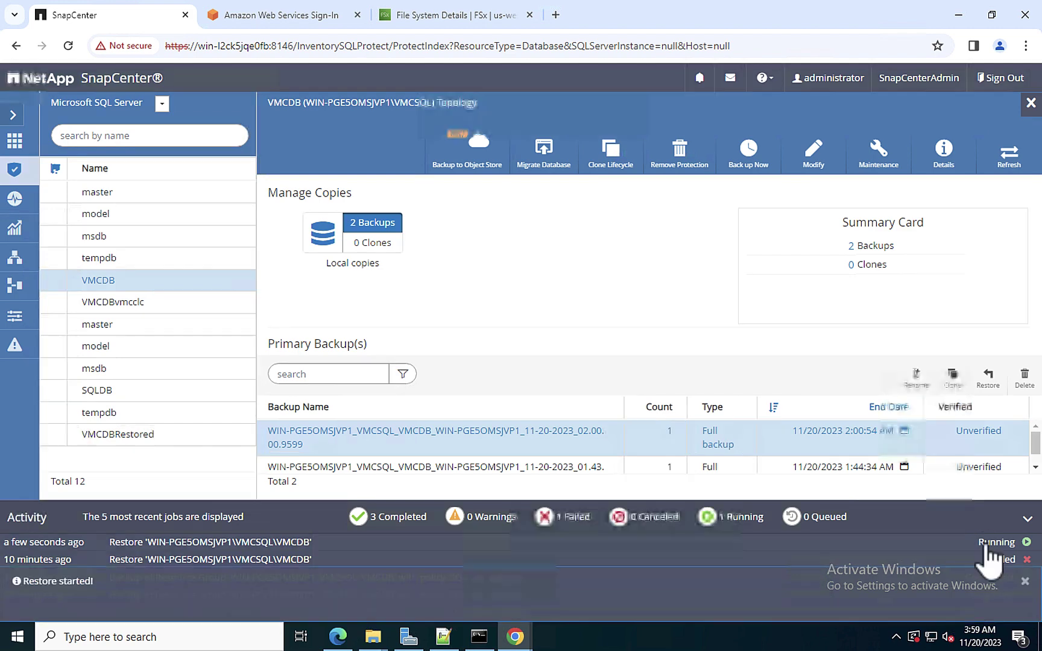
pyautogui.click(994, 542)
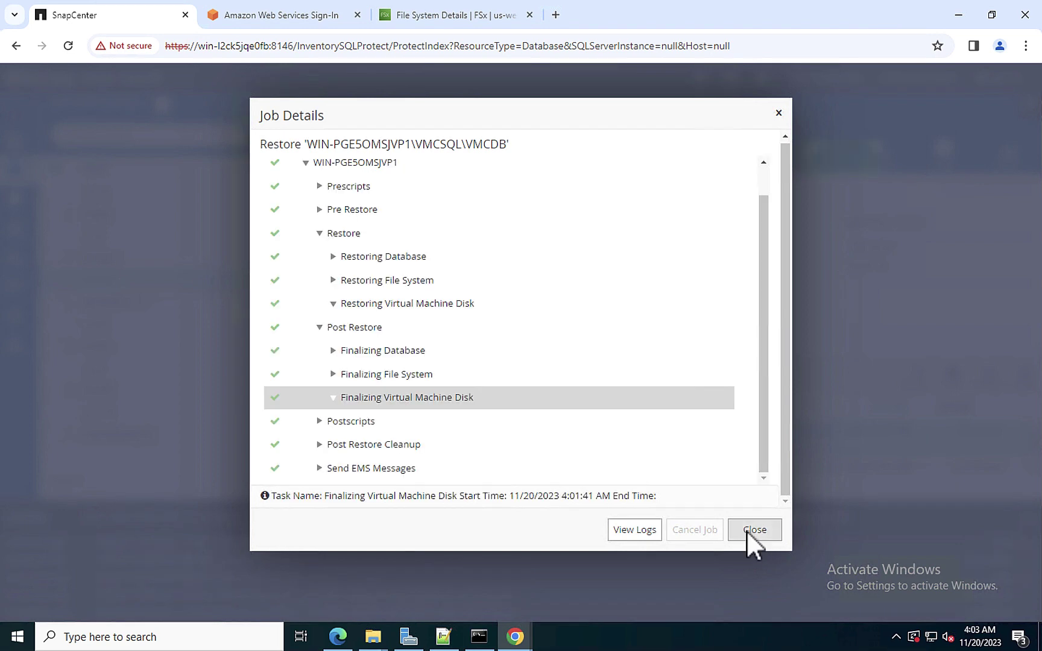
# Close the job details, switch to SQL Server Management Studio, refresh the databases of WIN-PGE5OMSJVP1\VMCSQL, and select VMCDB
pyautogui.click(746, 530)
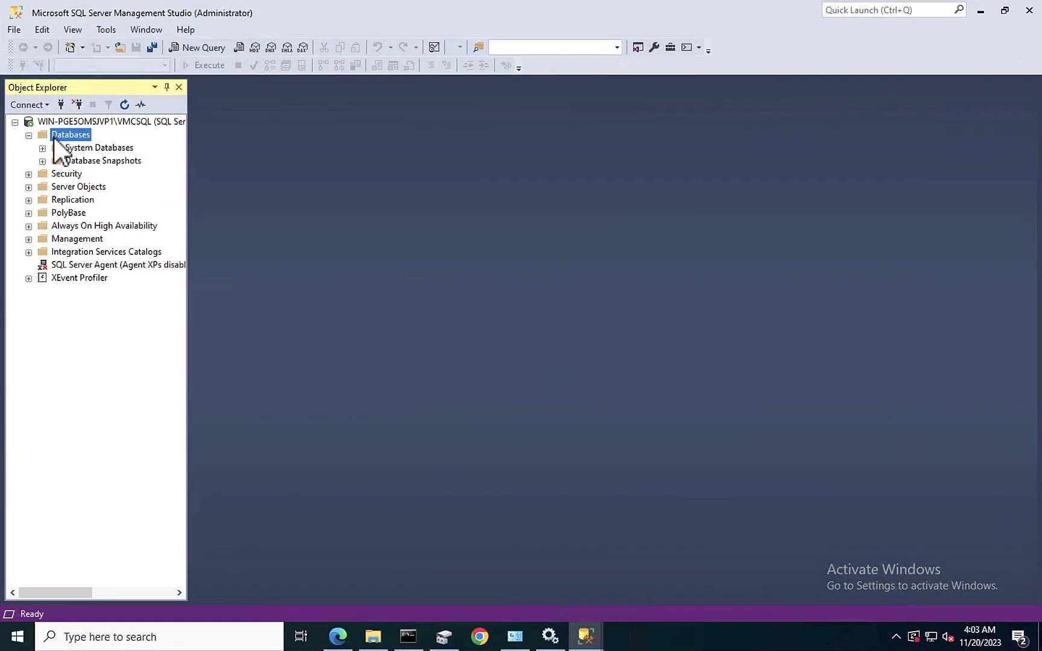
pyautogui.rightClick(53, 136)
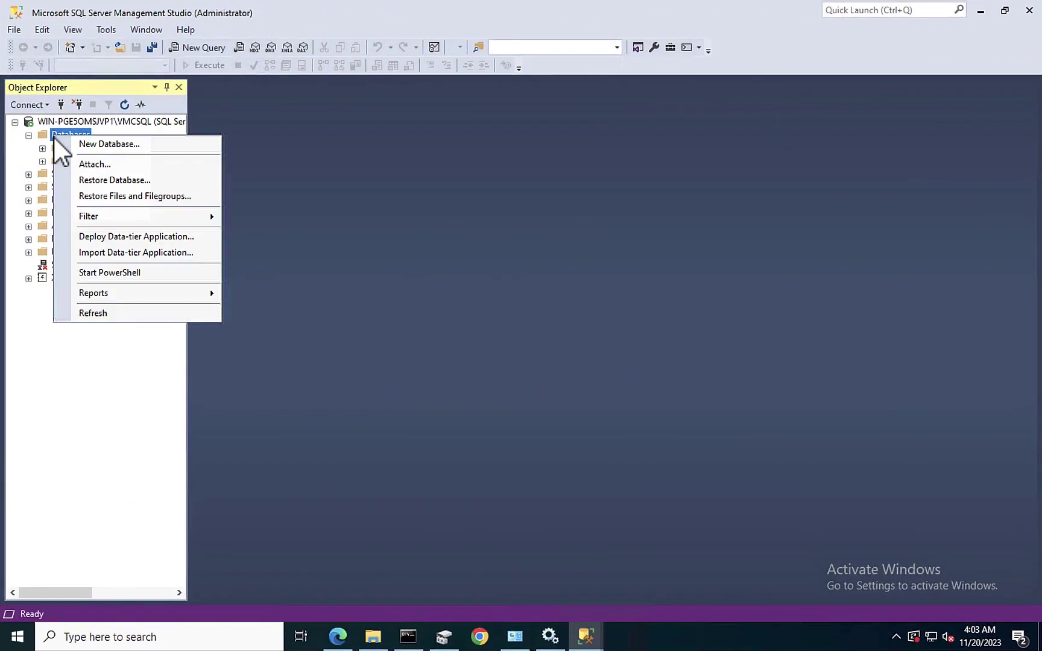
pyautogui.click(97, 315)
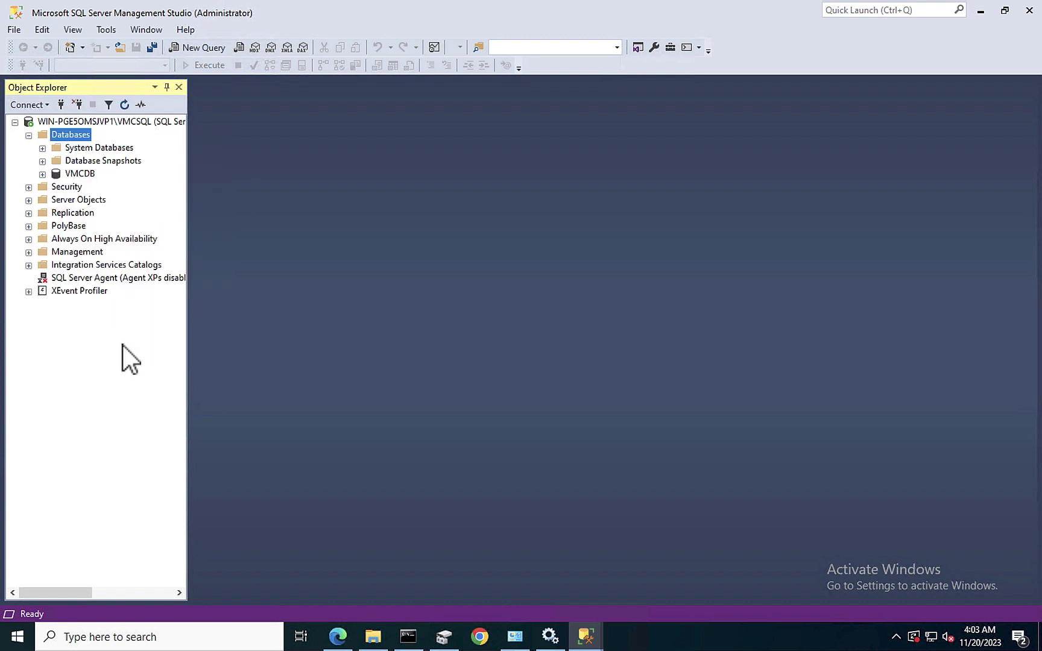
pyautogui.click(85, 176)
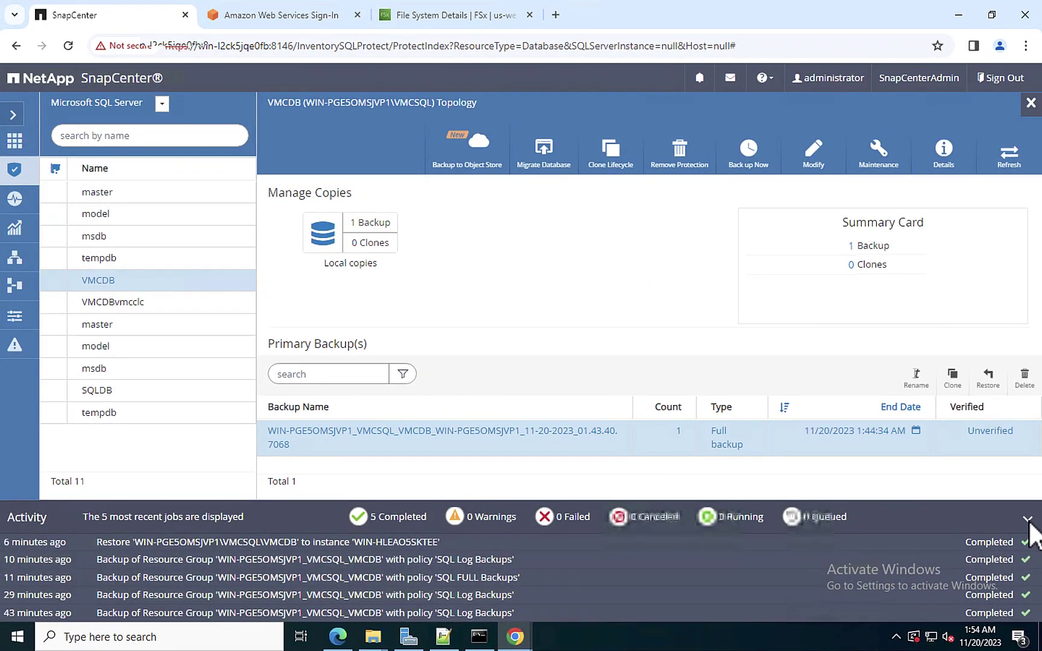
# In SnapCenter, clone the 11/20/2023 1:44:34 AM VMCDB backup to WIN-HLEAO5SKTEE as VMCDBClone, with an auto-assigned mount point and no logs
pyautogui.click(1023, 518)
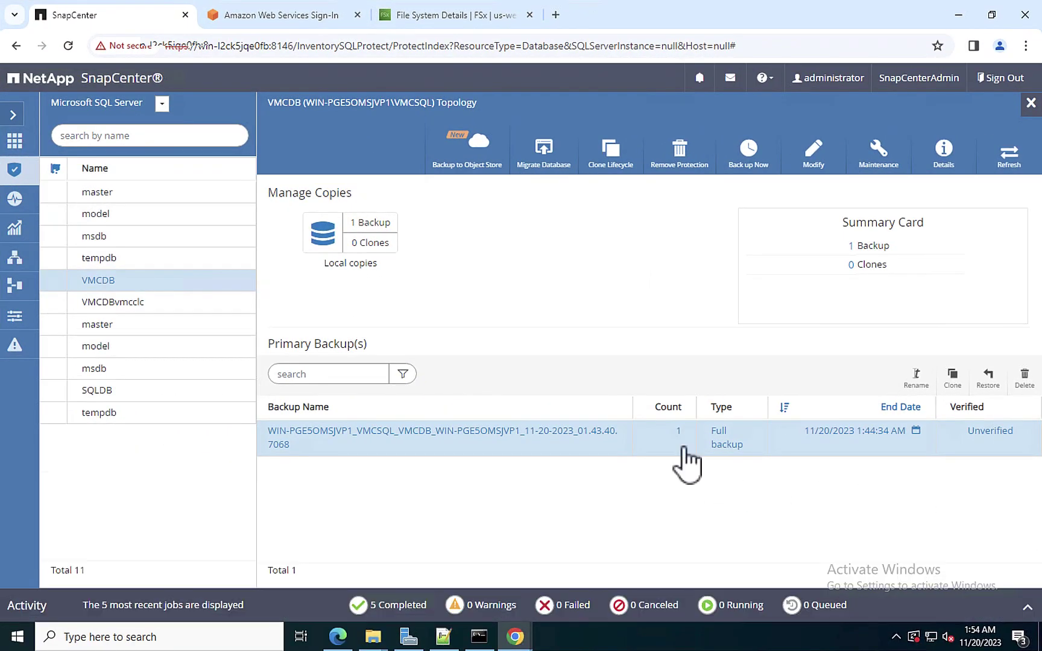
pyautogui.click(955, 386)
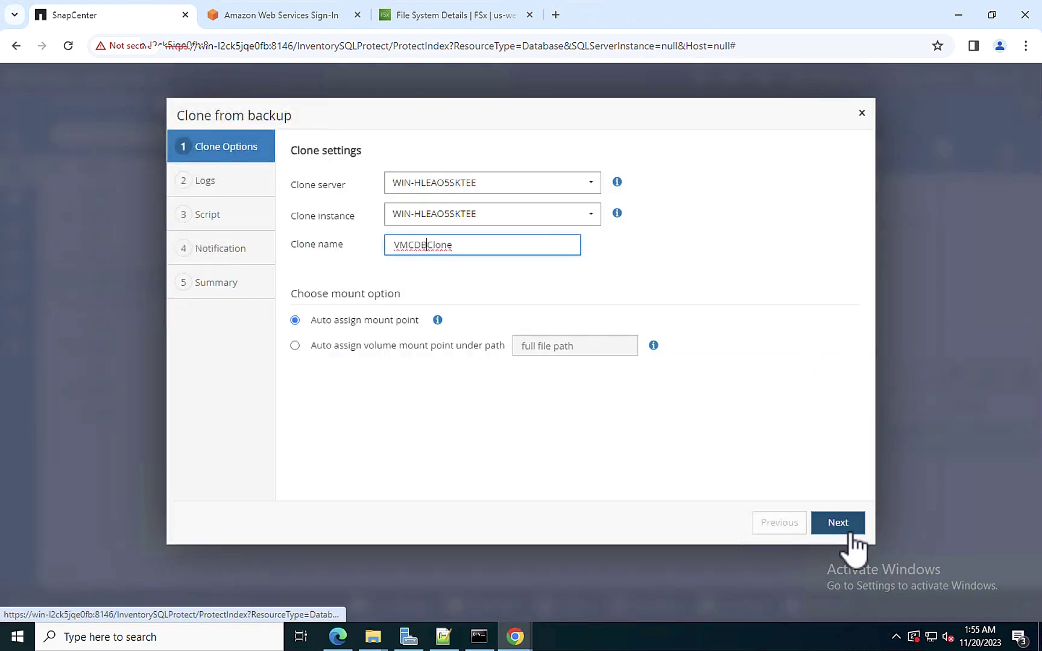
pyautogui.click(847, 530)
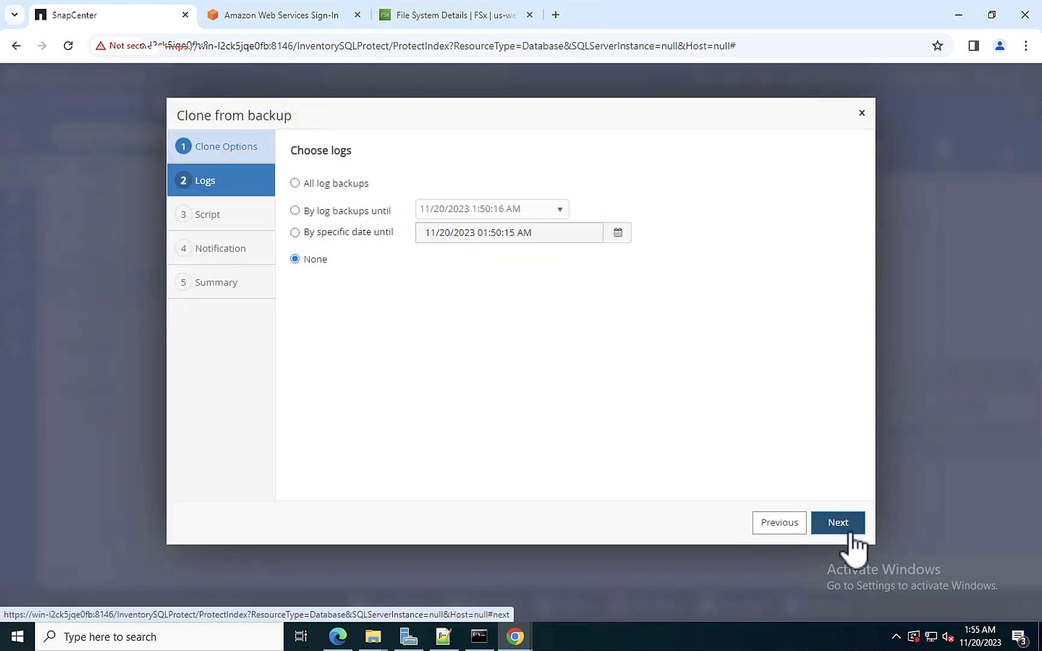
pyautogui.click(851, 535)
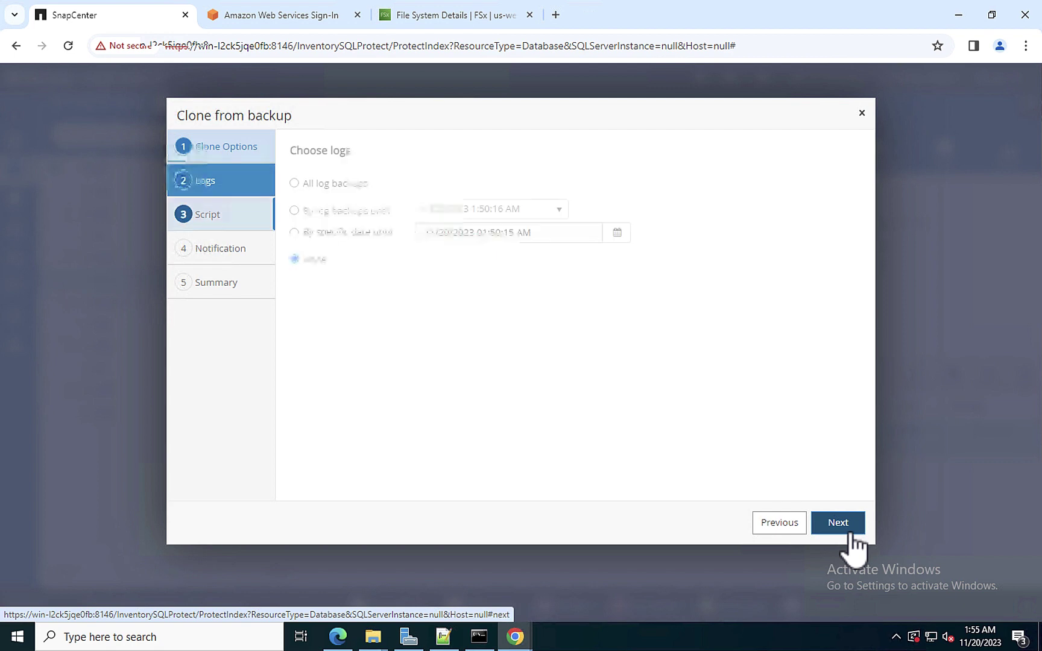
pyautogui.click(852, 534)
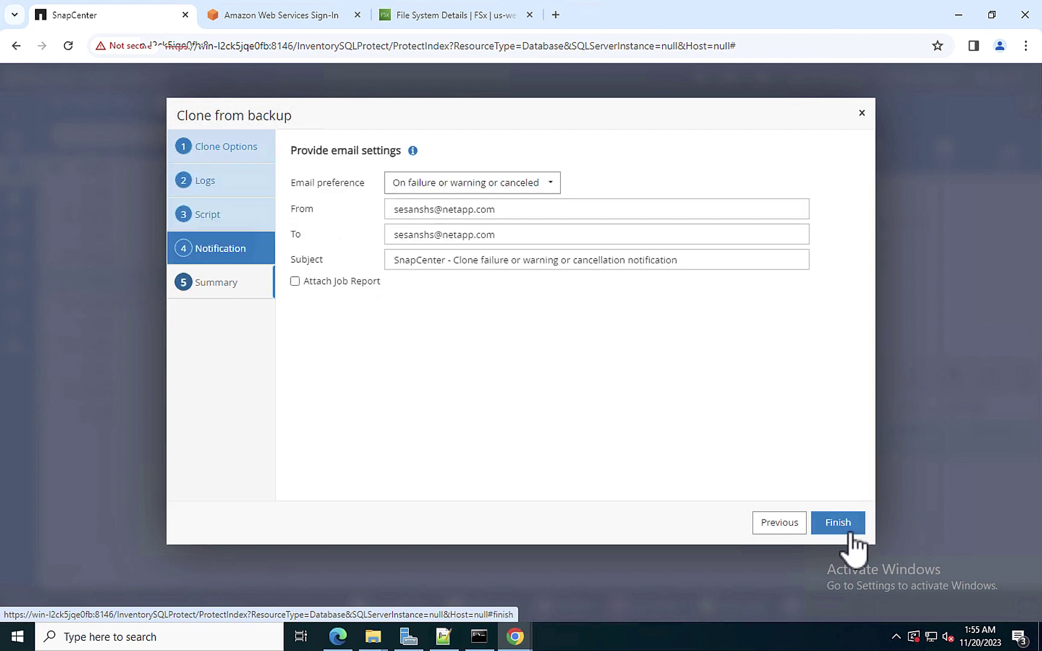
pyautogui.click(852, 535)
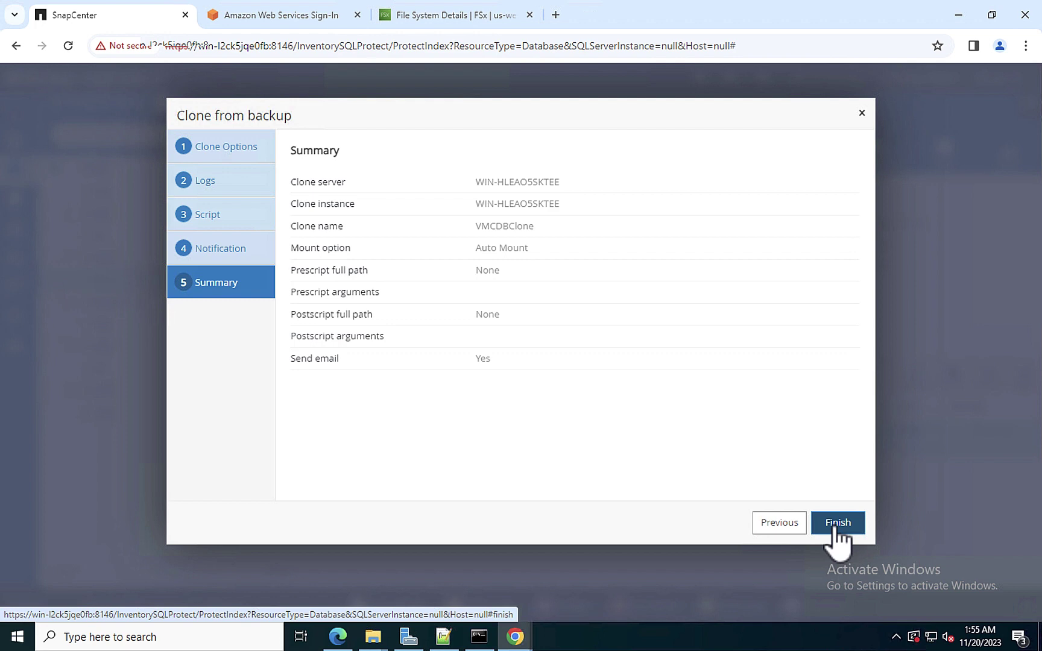
pyautogui.click(838, 524)
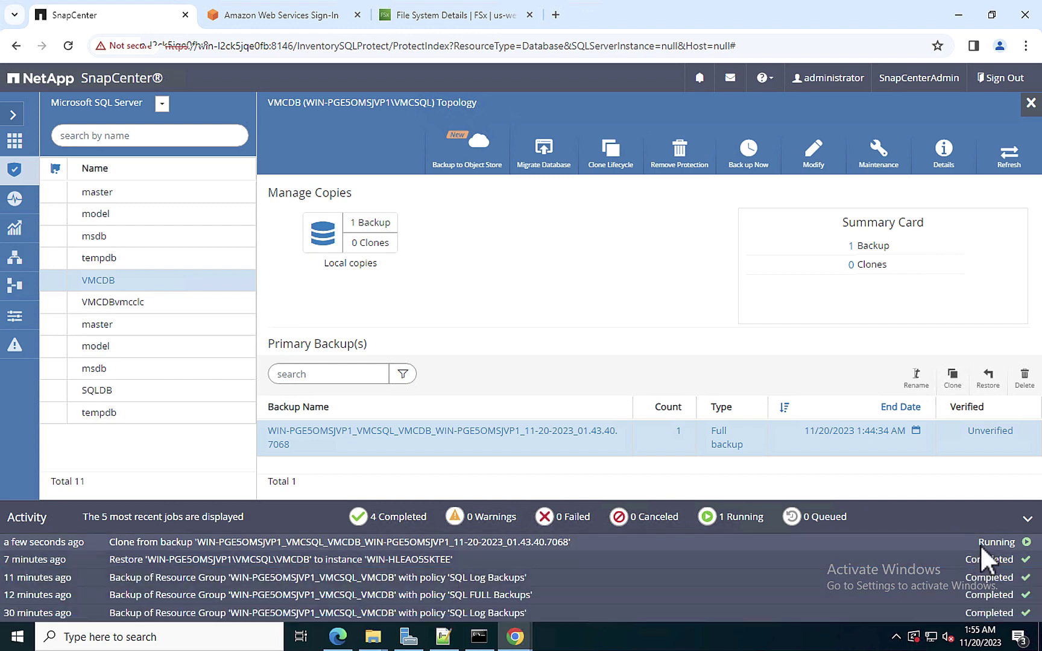
# Open the running clone job's details and expand its tasks down to the WIN-HLEAO5SKTEE host
pyautogui.click(979, 544)
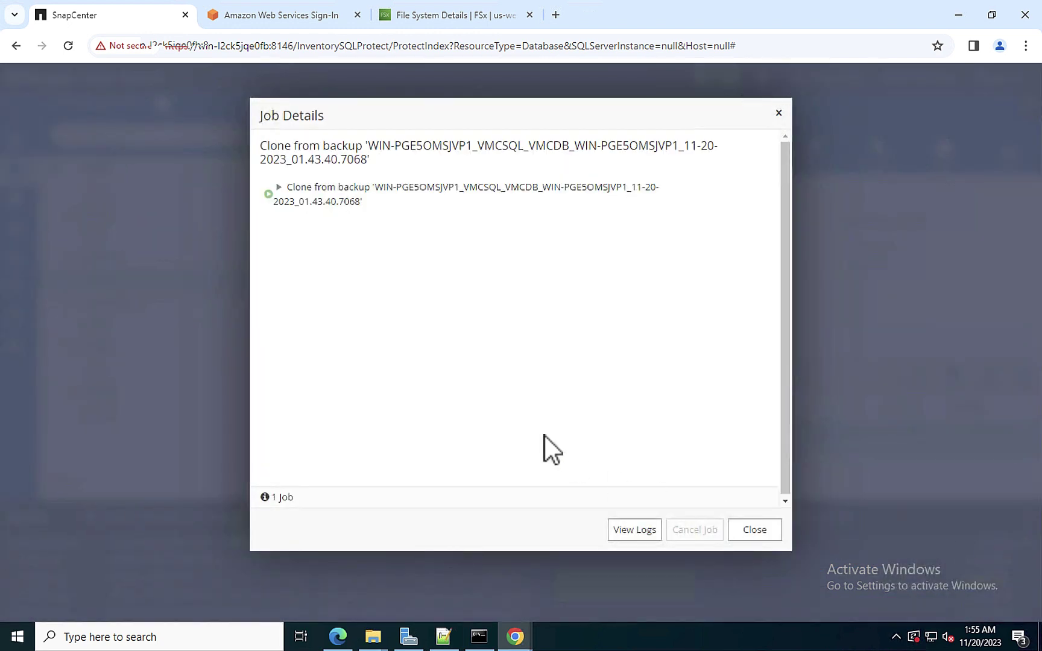
pyautogui.click(278, 190)
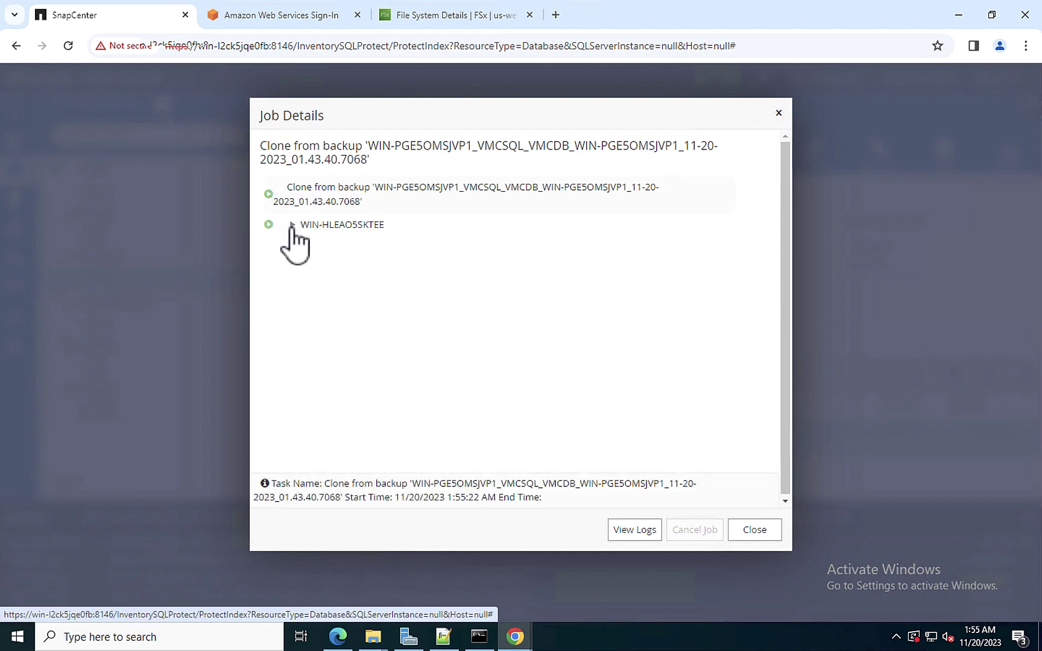
pyautogui.click(291, 225)
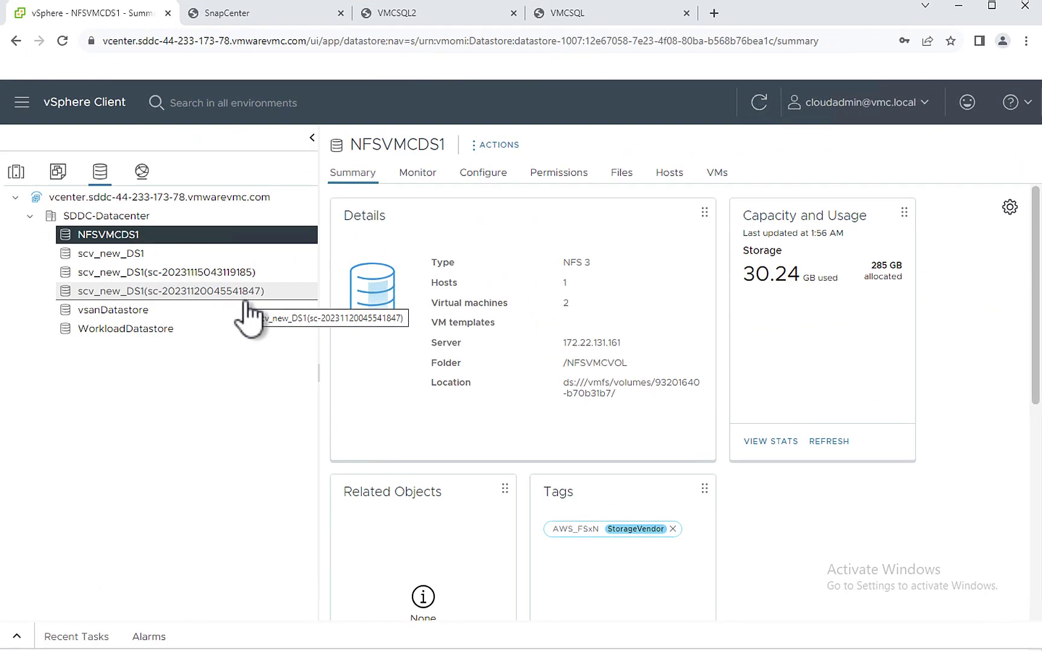
pyautogui.click(245, 300)
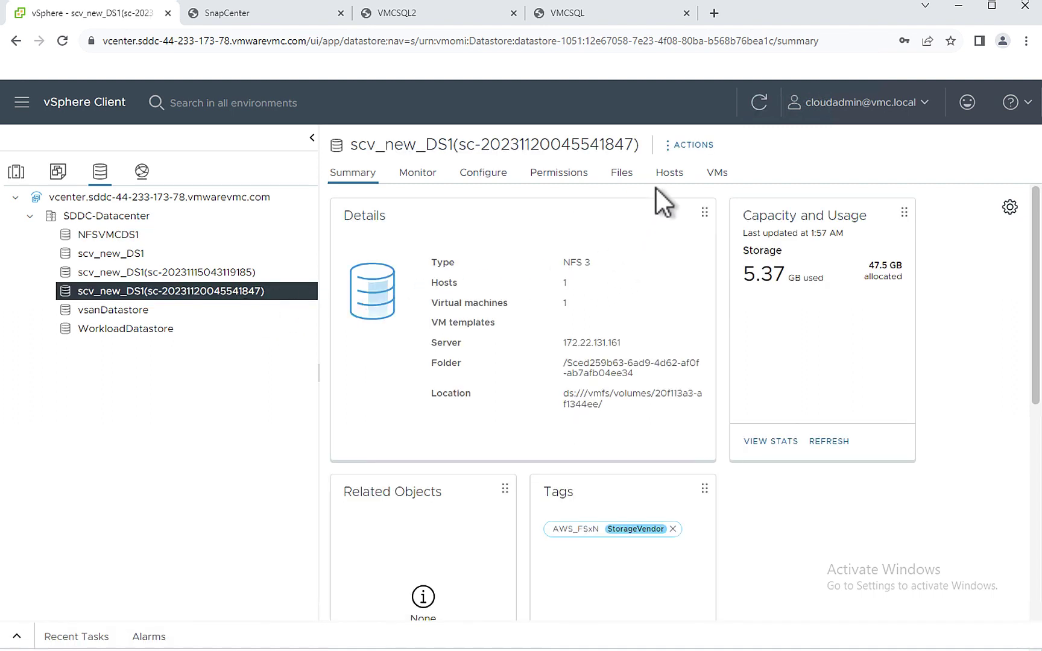
pyautogui.click(714, 175)
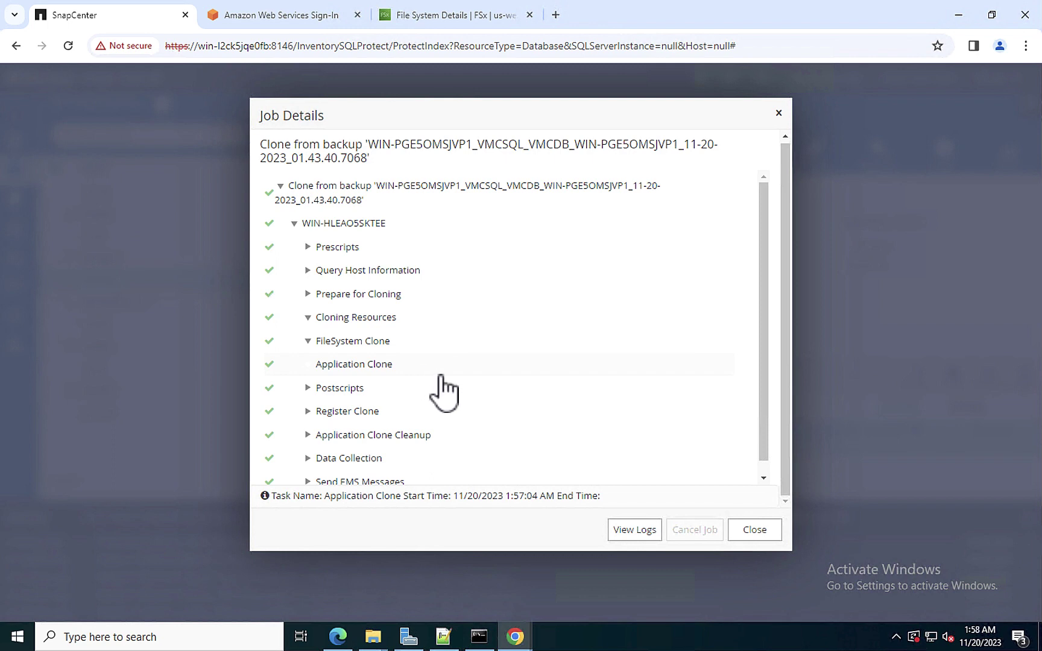
# Review the Application Clone task in SnapCenter's job details, reload the VMCDB topology to check its clones, and close the topology
pyautogui.click(370, 369)
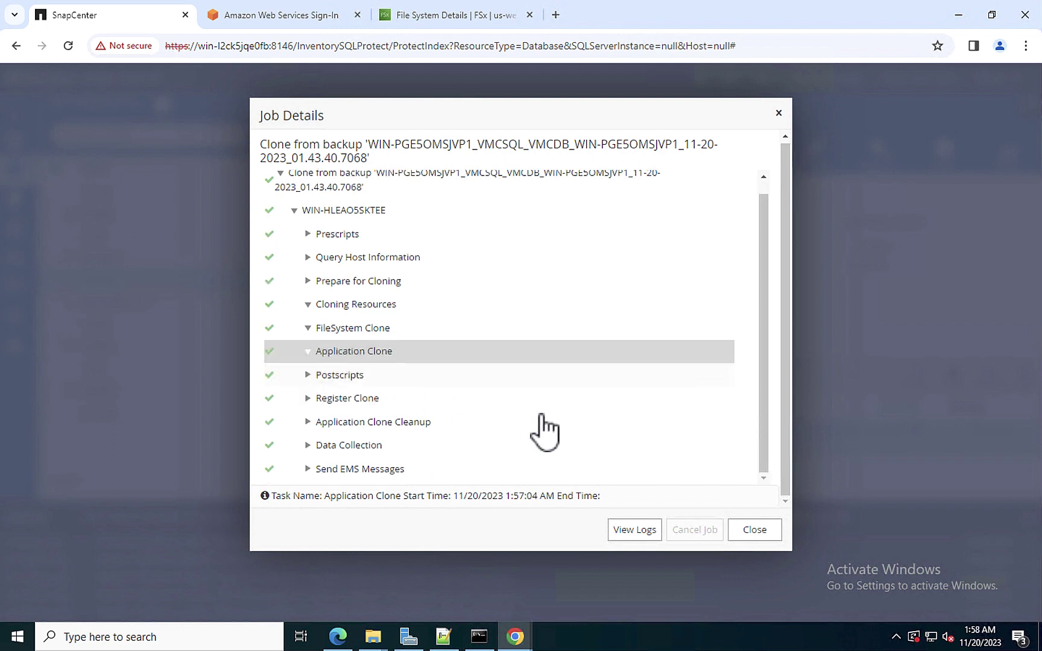
pyautogui.click(756, 529)
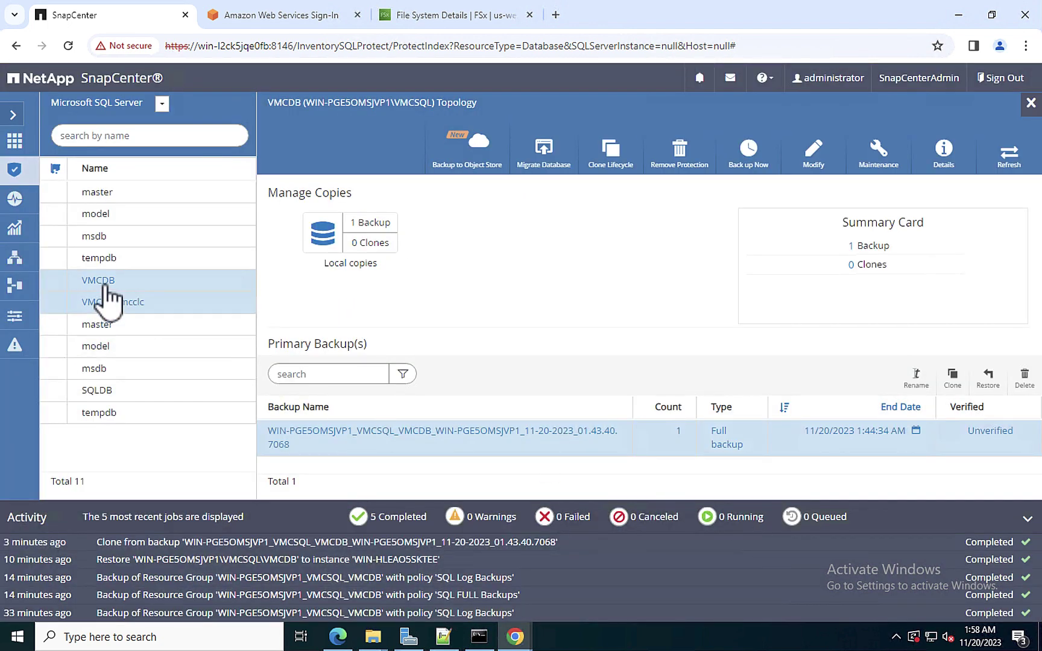
pyautogui.click(104, 286)
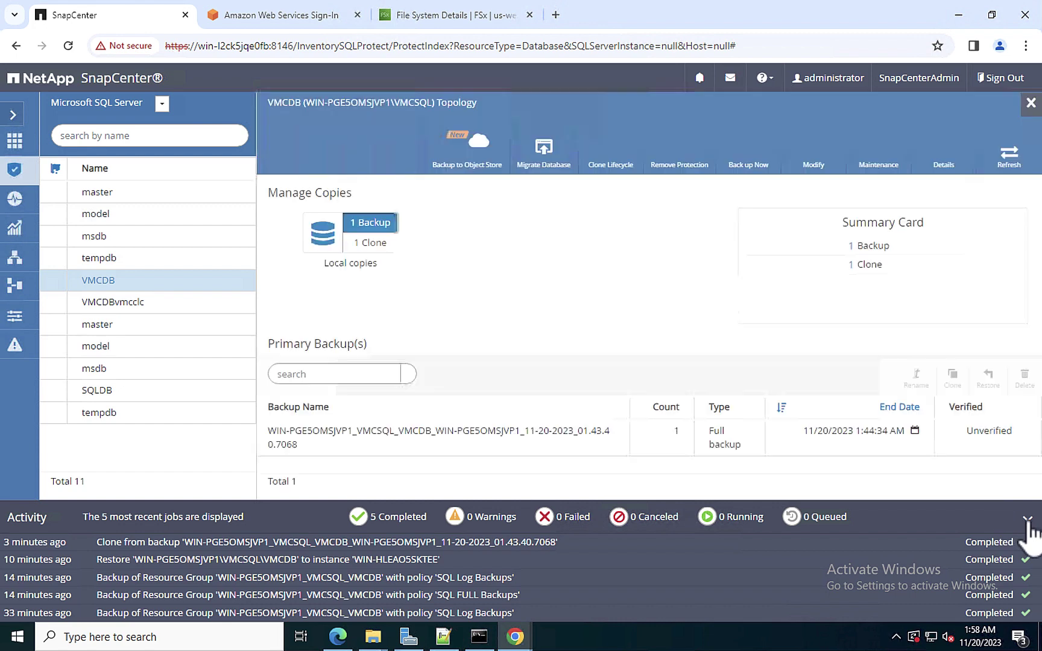
pyautogui.click(1027, 520)
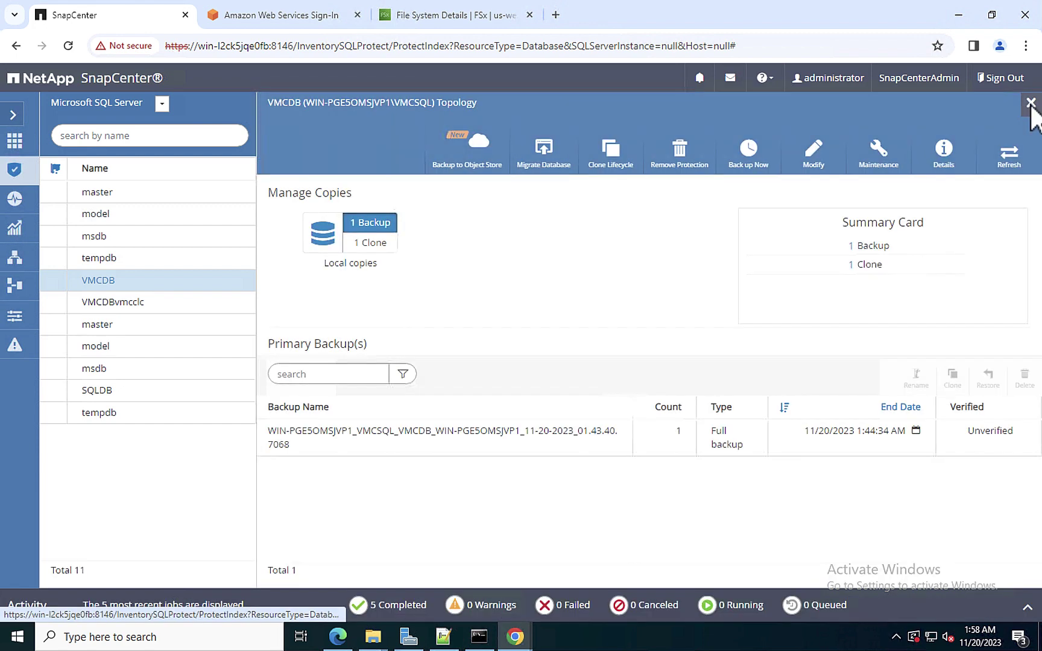
pyautogui.click(1030, 103)
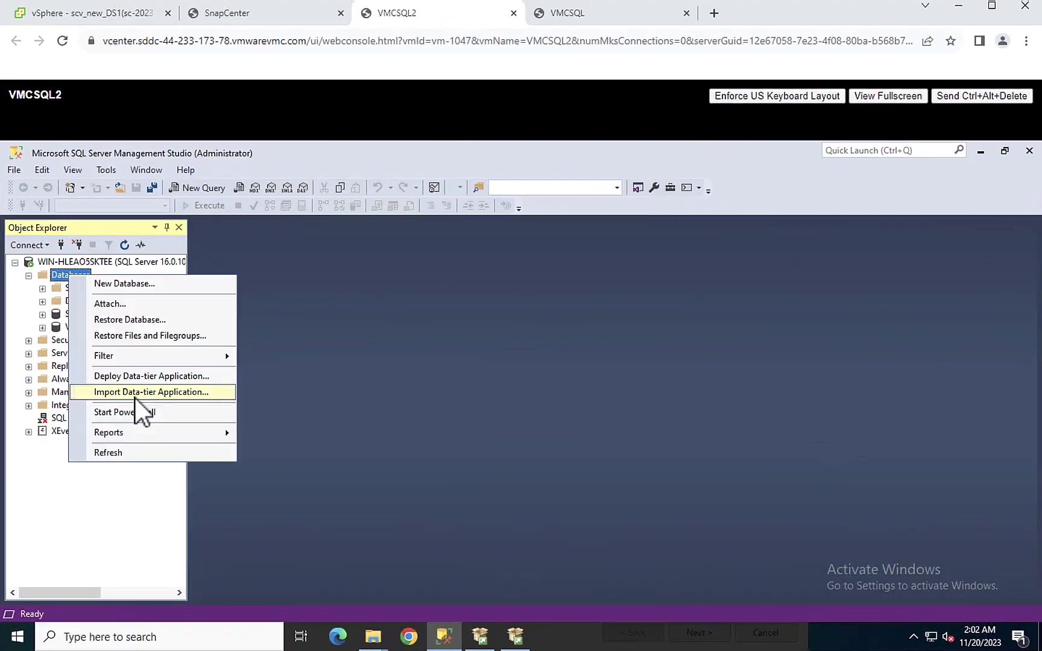
# Switch to the VMCSQL2 console, refresh the databases in SQL Server Management Studio, and select VMCDBClone
pyautogui.click(111, 454)
pyautogui.click(88, 329)
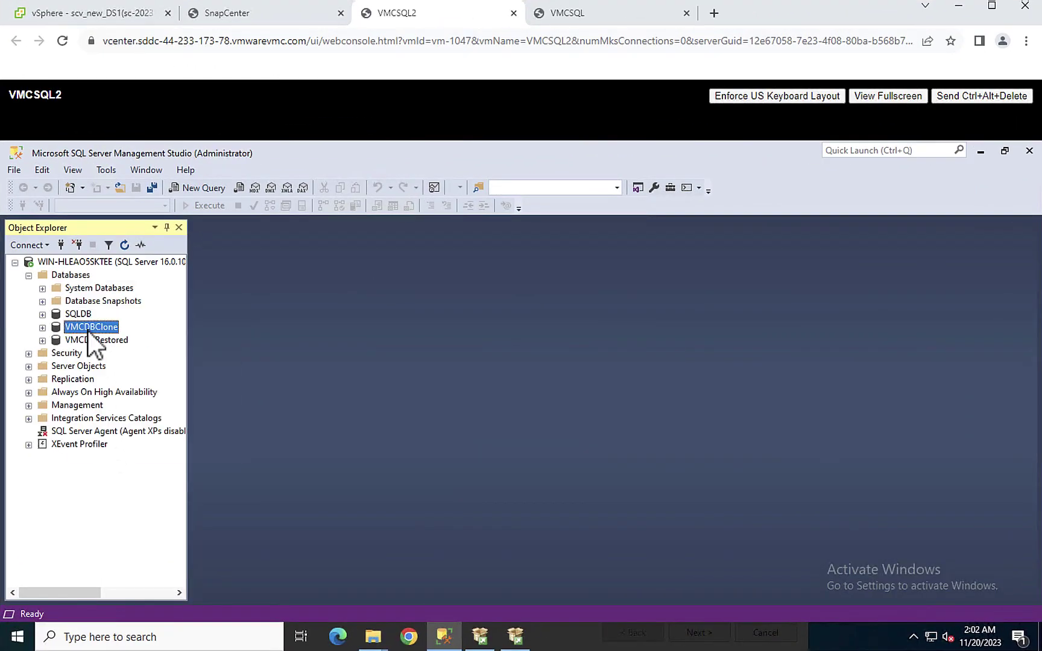